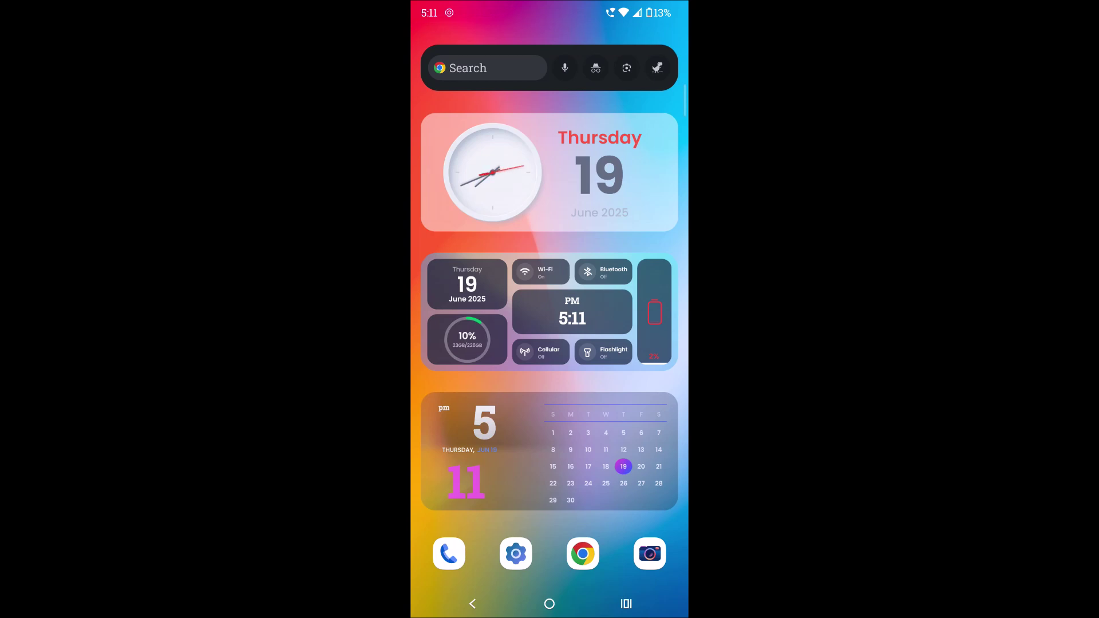
# Step: Launch Chrome on Android and open its Settings from the three-dot menu
pyautogui.moveTo(582, 553)
pyautogui.mouseDown()
pyautogui.moveTo(596, 572)
pyautogui.moveTo(582, 554)
pyautogui.mouseUp()
pyautogui.click(582, 553)
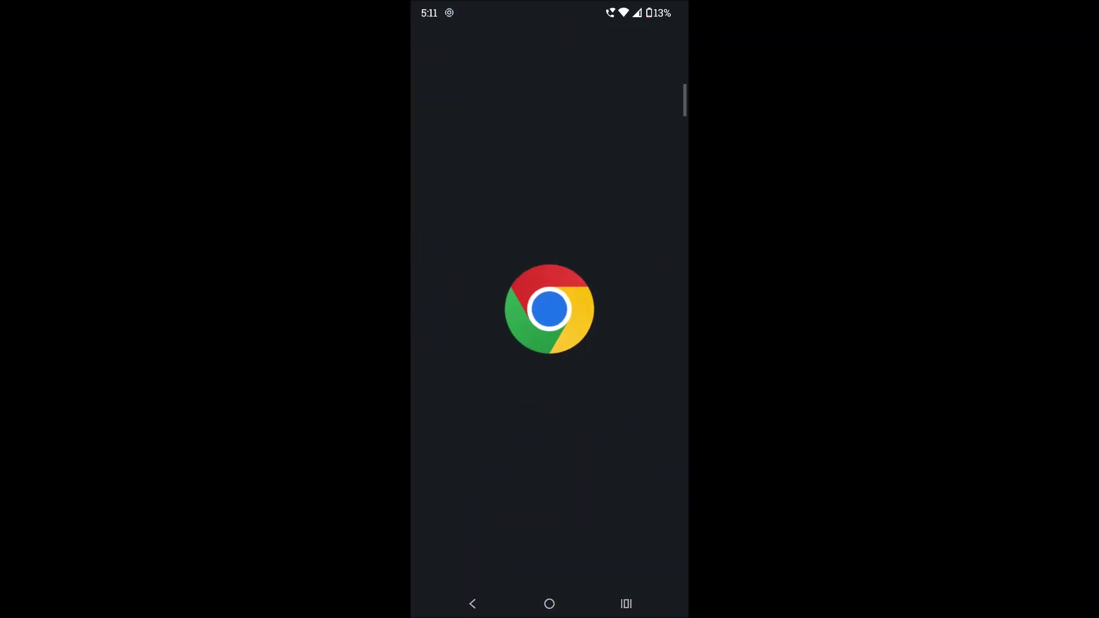
pyautogui.click(674, 44)
pyautogui.click(668, 46)
pyautogui.click(674, 44)
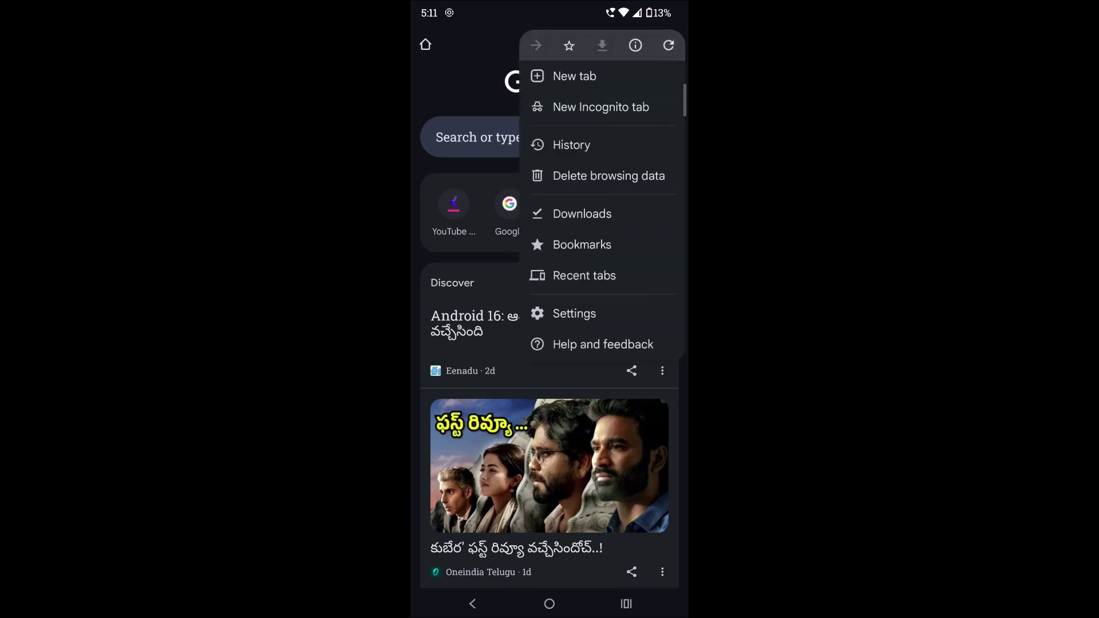
pyautogui.click(574, 313)
# Step: Go into Site settings and open the Automatic downloads page, currently Blocked
pyautogui.moveTo(572, 447); pyautogui.dragTo(635, 172)
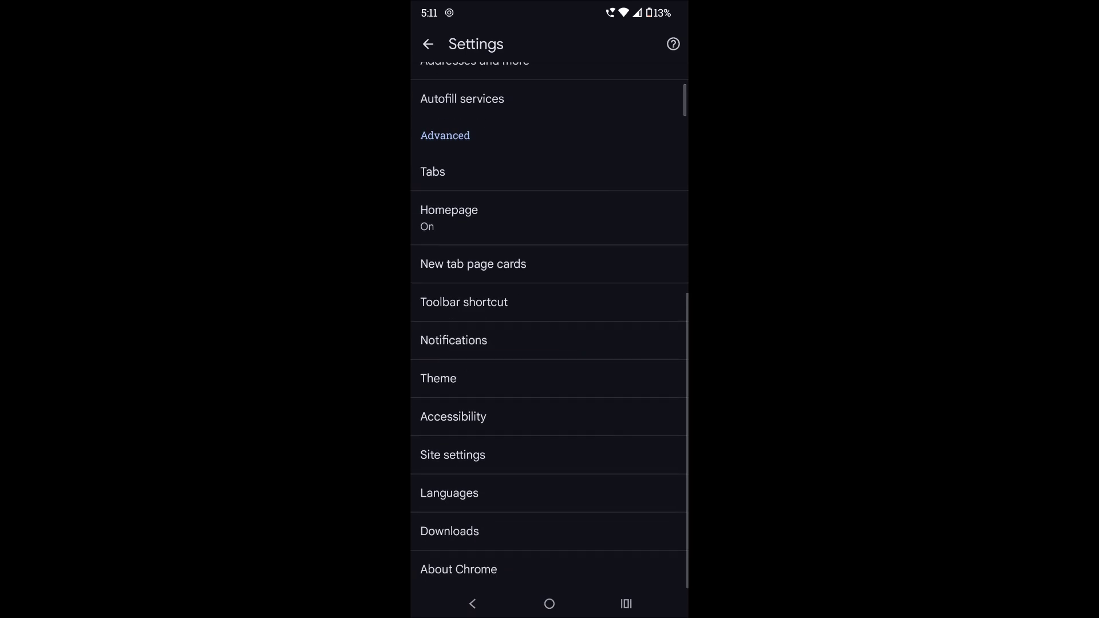
pyautogui.moveTo(466, 437)
pyautogui.mouseDown()
pyautogui.moveTo(422, 445)
pyautogui.moveTo(463, 473)
pyautogui.moveTo(461, 431)
pyautogui.mouseUp()
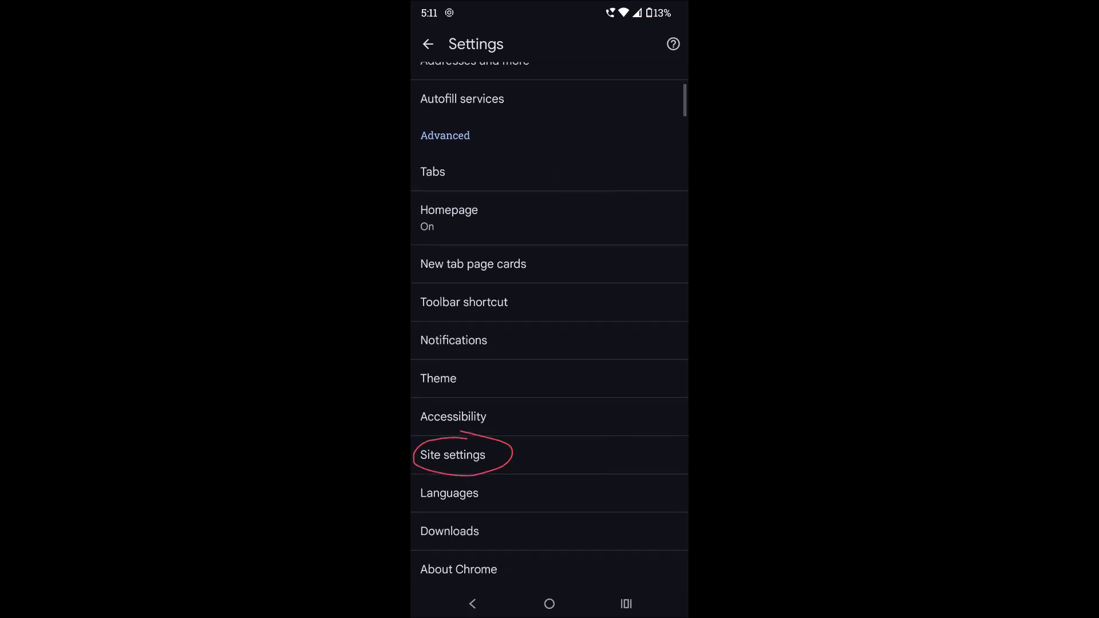
pyautogui.click(515, 453)
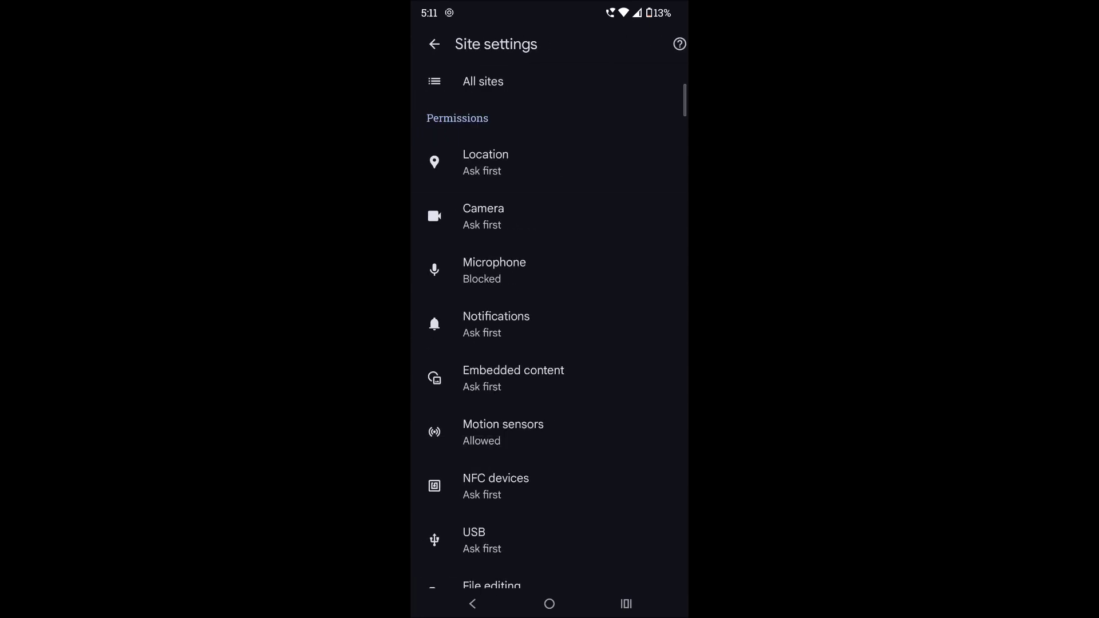
pyautogui.moveTo(575, 446); pyautogui.dragTo(633, 242)
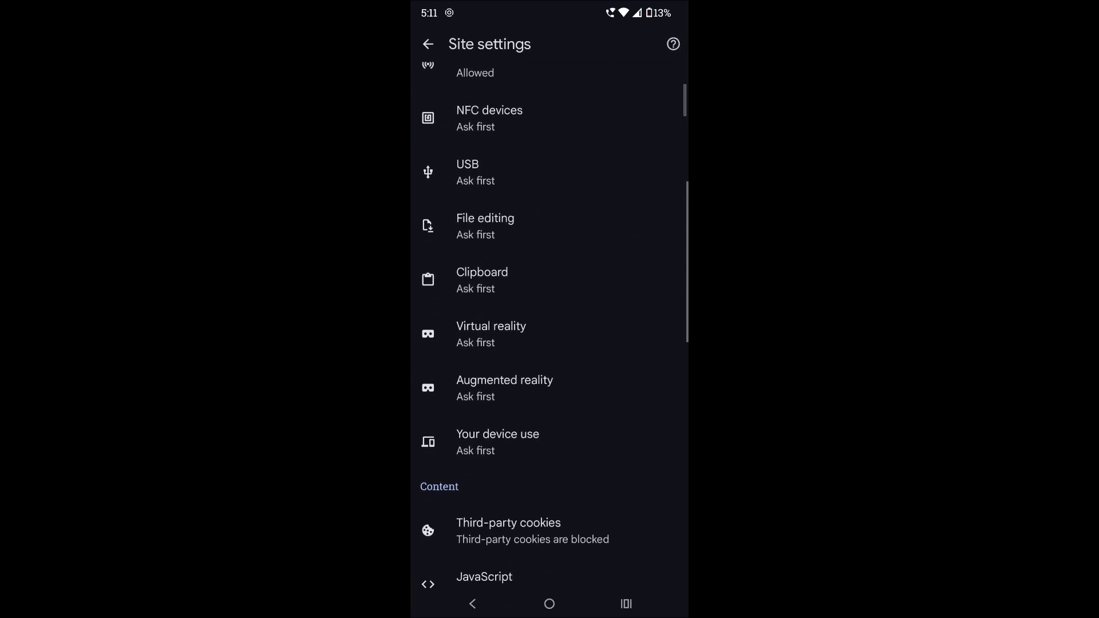
pyautogui.moveTo(635, 326); pyautogui.dragTo(637, 189)
pyautogui.moveTo(660, 435); pyautogui.dragTo(658, 252)
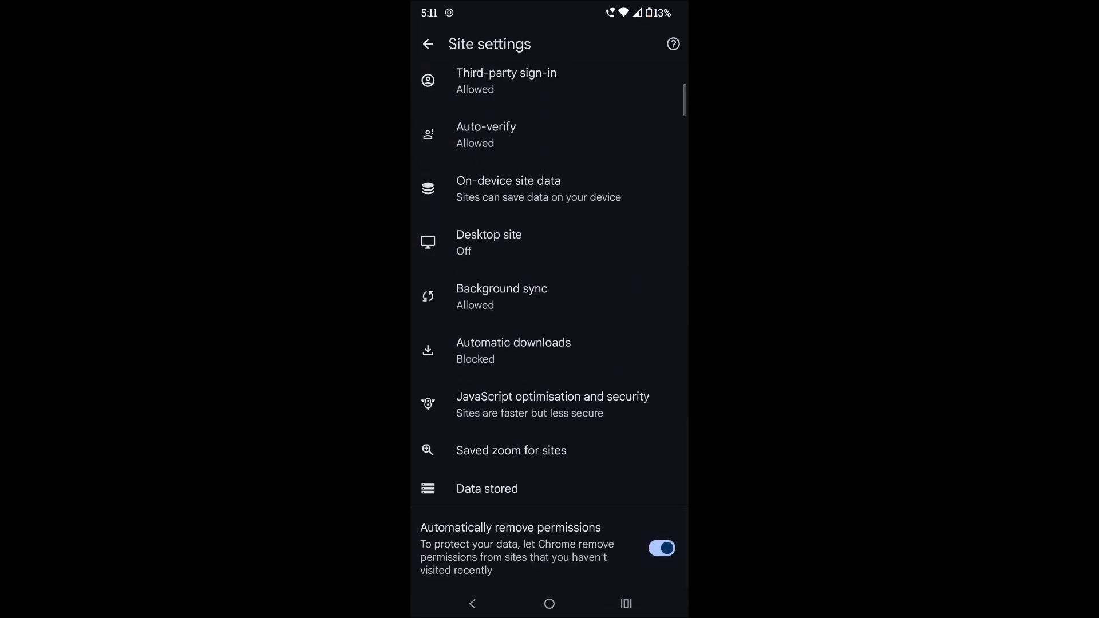
pyautogui.moveTo(510, 315)
pyautogui.mouseDown()
pyautogui.moveTo(421, 344)
pyautogui.moveTo(582, 368)
pyautogui.moveTo(488, 314)
pyautogui.mouseUp()
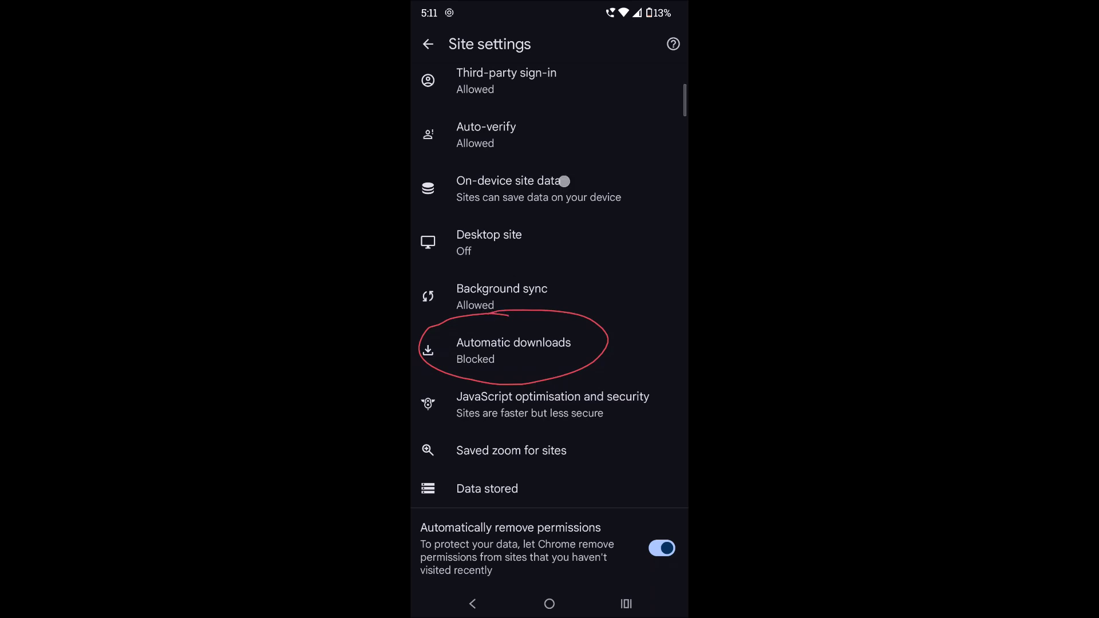
pyautogui.click(561, 345)
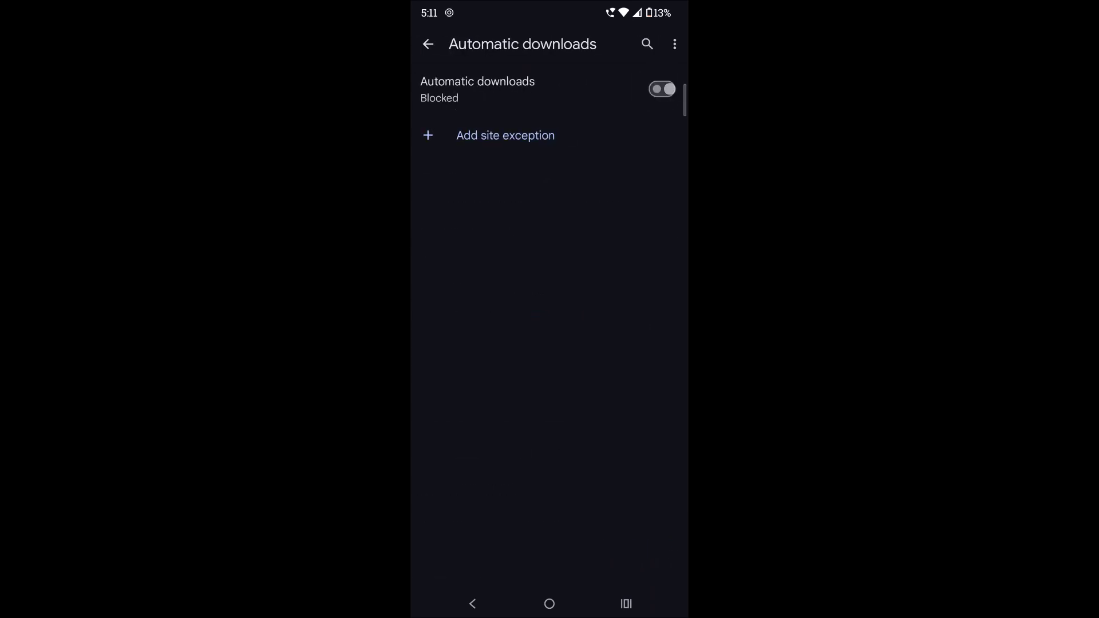
# Step: Toggle Automatic downloads on and back to Blocked, then open the Add site exception form
pyautogui.click(661, 89)
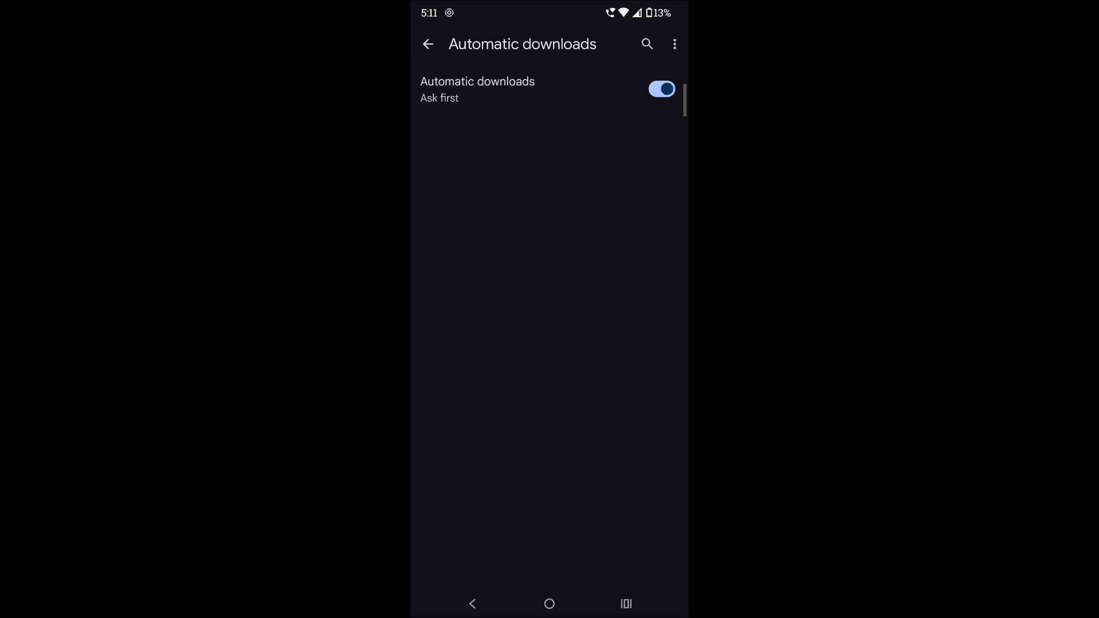
pyautogui.moveTo(509, 314); pyautogui.dragTo(490, 313)
pyautogui.moveTo(660, 71); pyautogui.dragTo(605, 95)
pyautogui.click(661, 89)
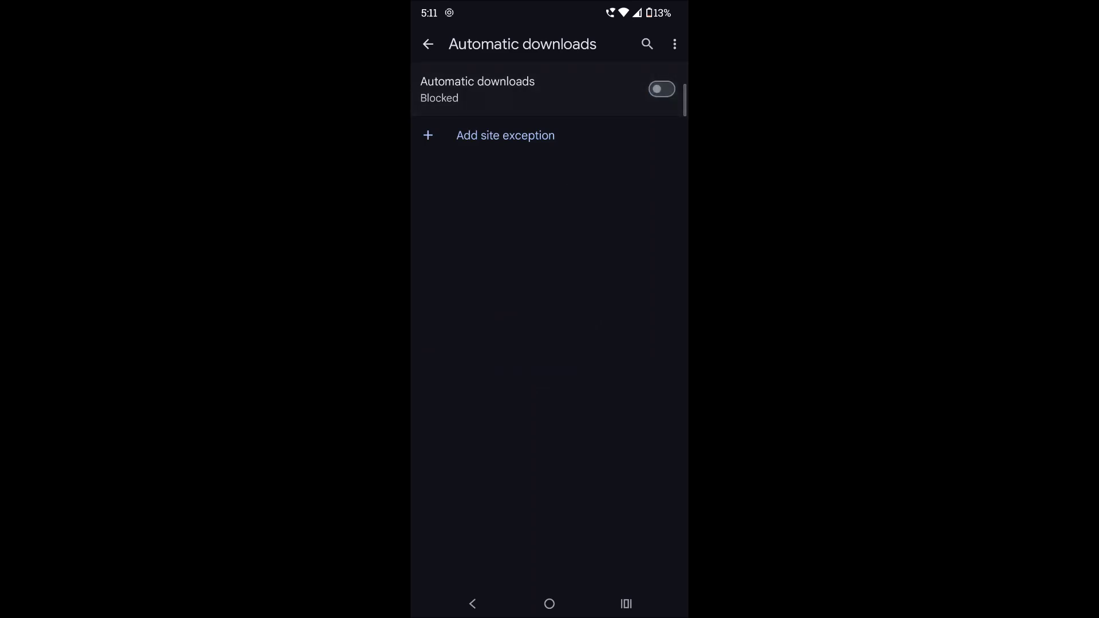
pyautogui.click(521, 139)
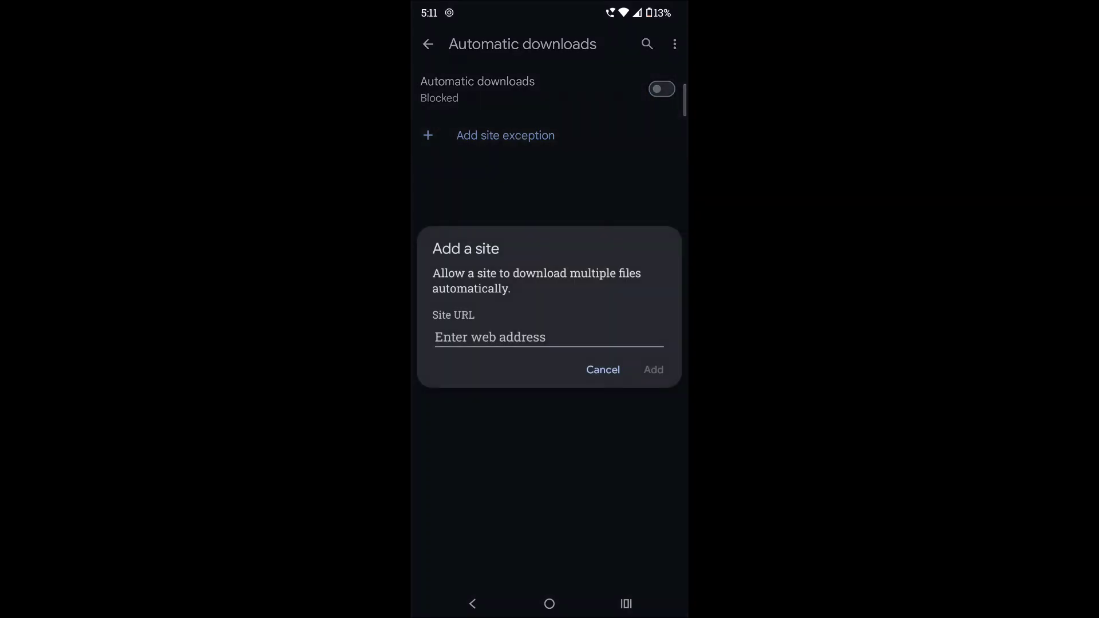
# Step: Enter techanswered.com as the Site URL and add it as an exception
pyautogui.click(536, 329)
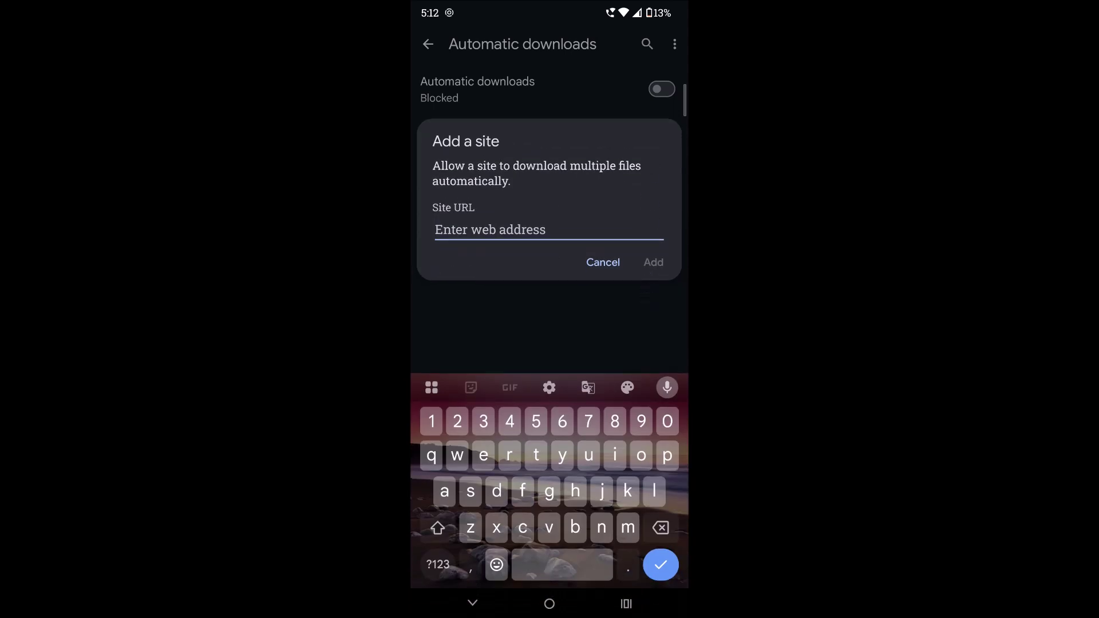
pyautogui.write('techa')
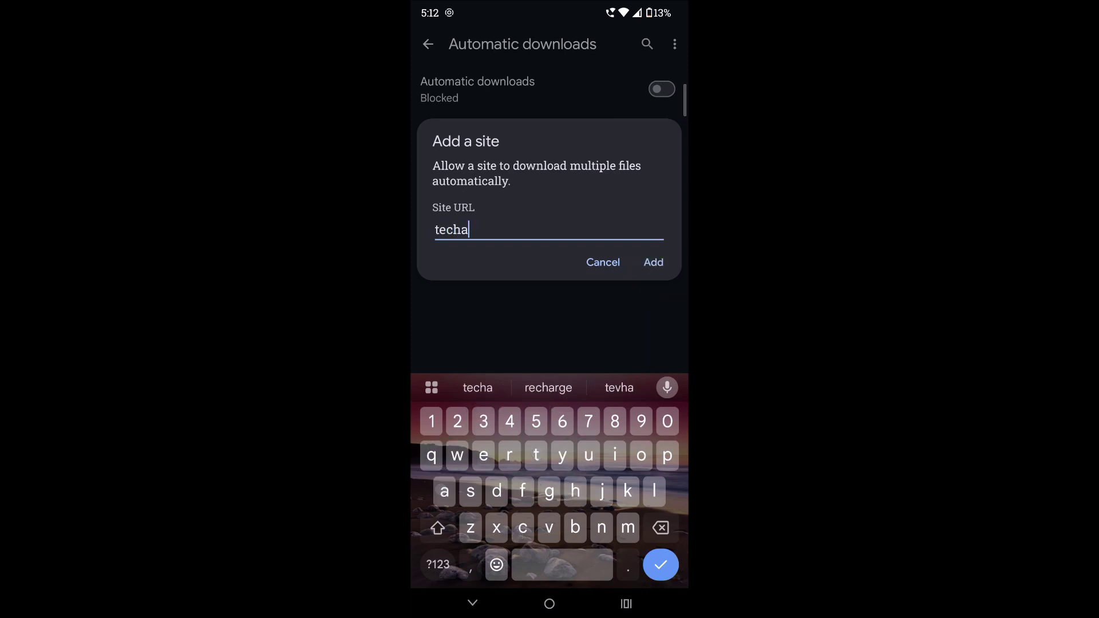
pyautogui.write('nswered')
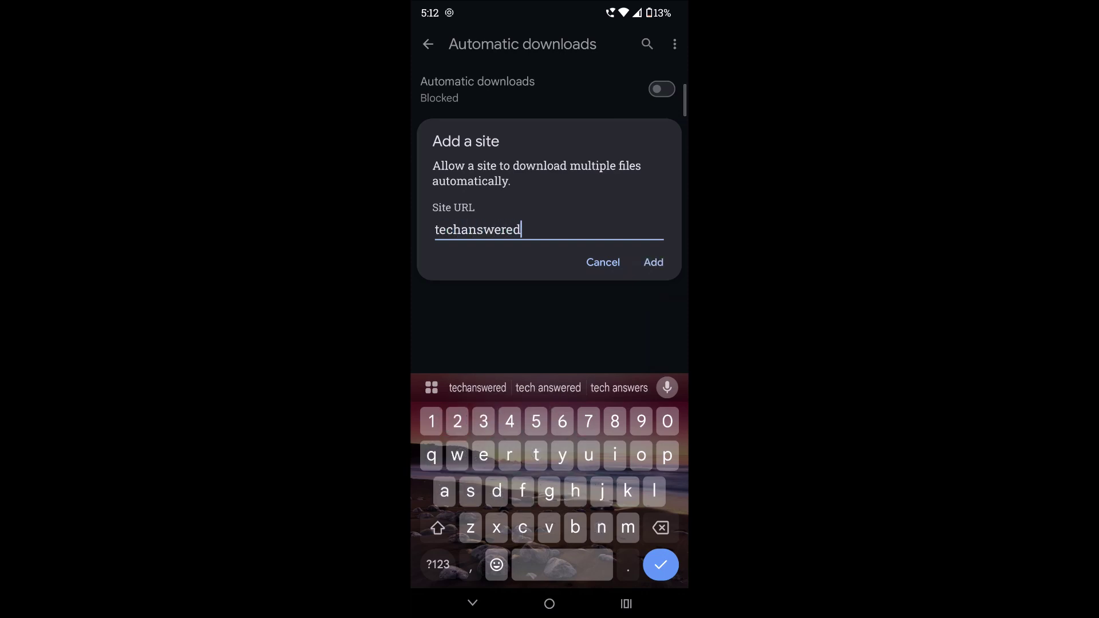
pyautogui.write('.com')
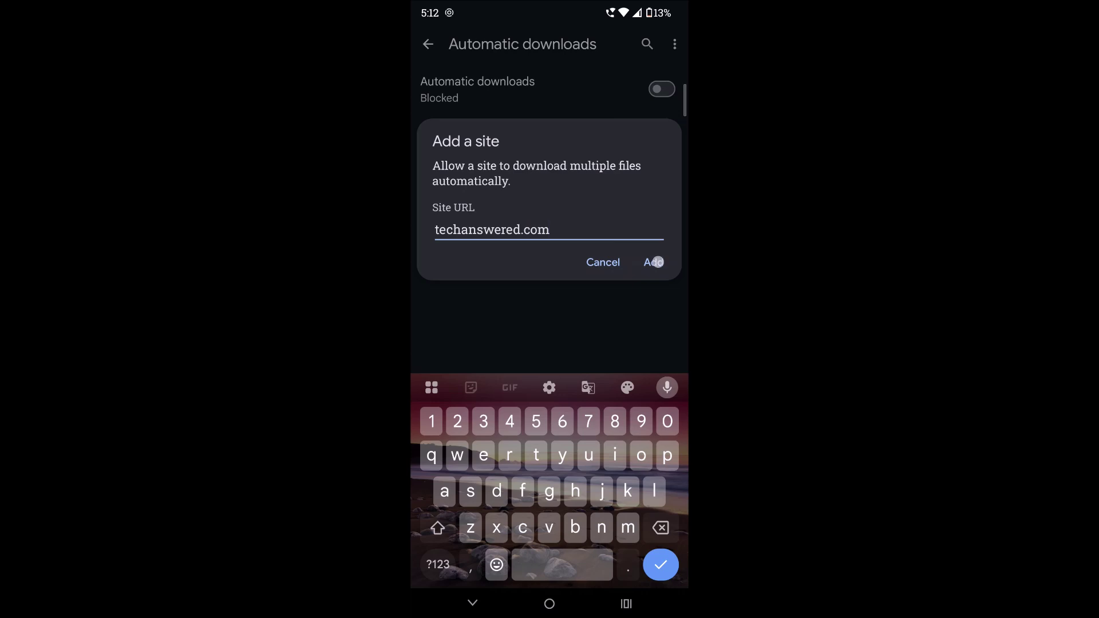
pyautogui.click(657, 263)
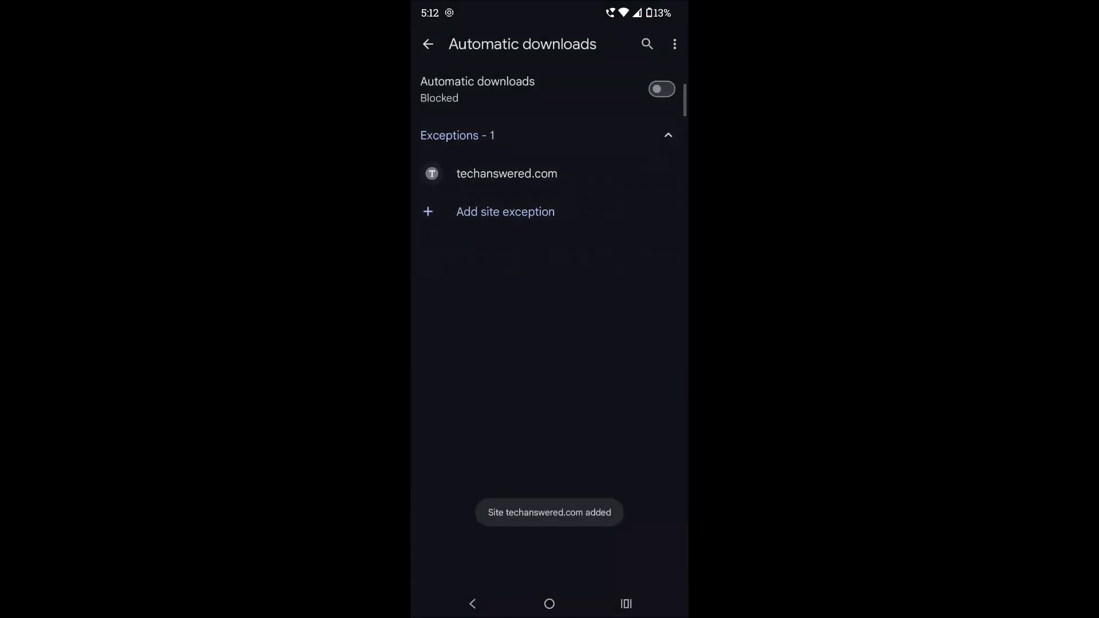
pyautogui.moveTo(470, 190); pyautogui.dragTo(603, 183)
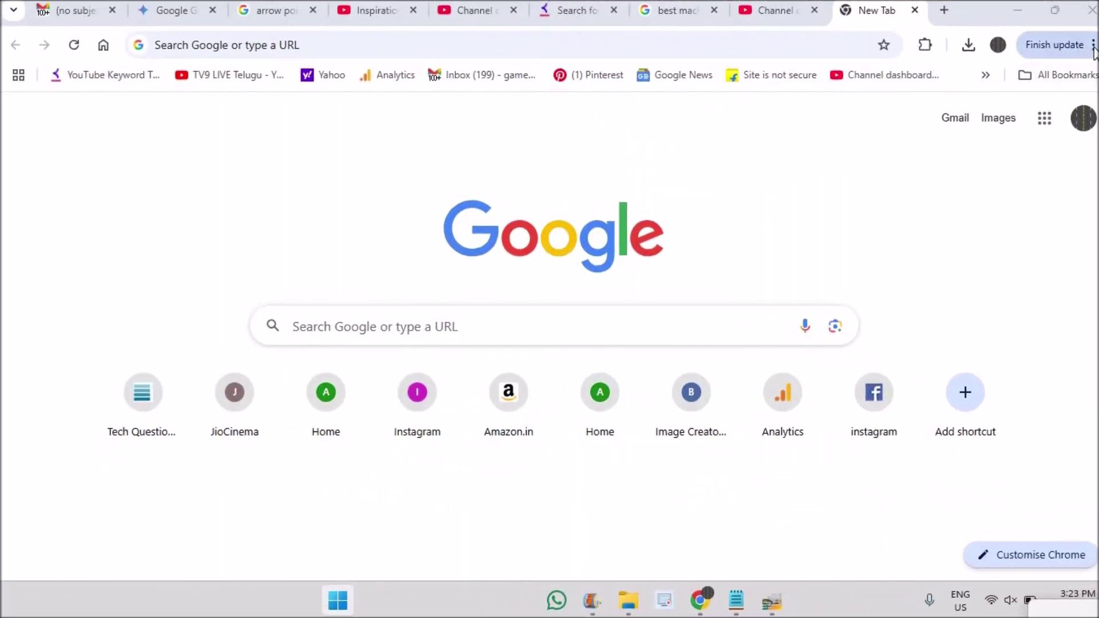
# Step: In desktop Chrome, go to Settings and select Privacy and security in the sidebar
pyautogui.click(1094, 45)
pyautogui.scroll(-2, 962, 515)
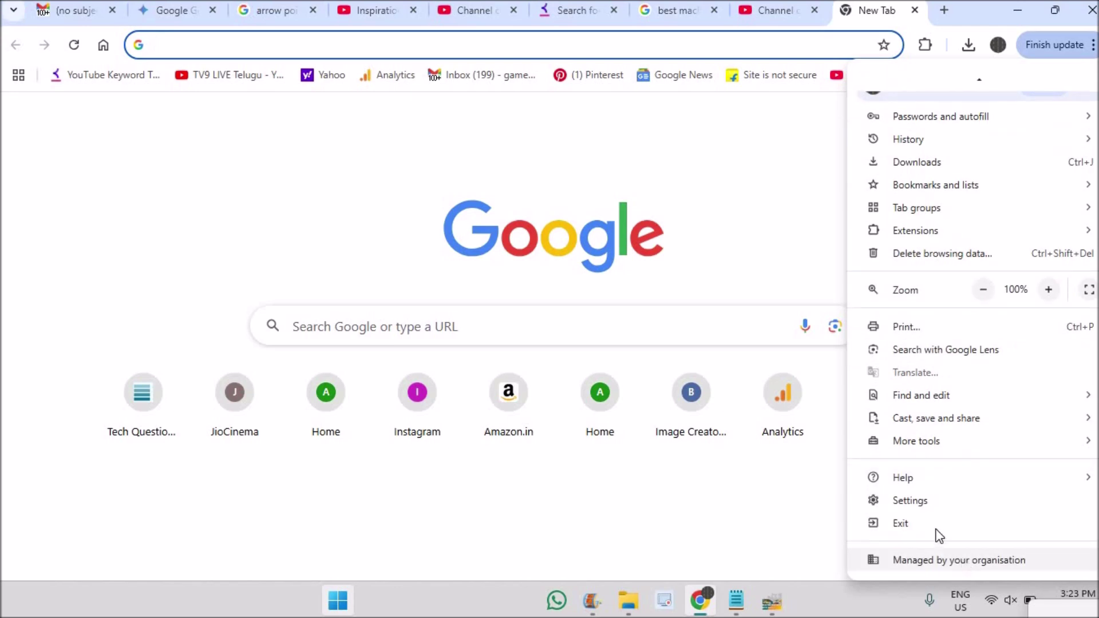
pyautogui.click(928, 502)
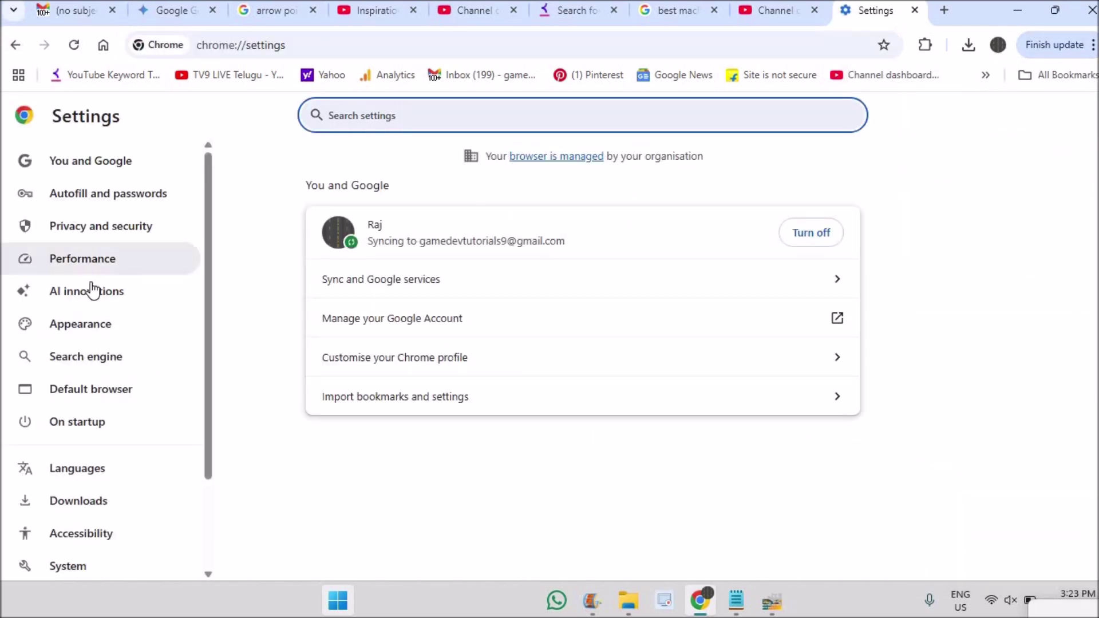
pyautogui.click(118, 225)
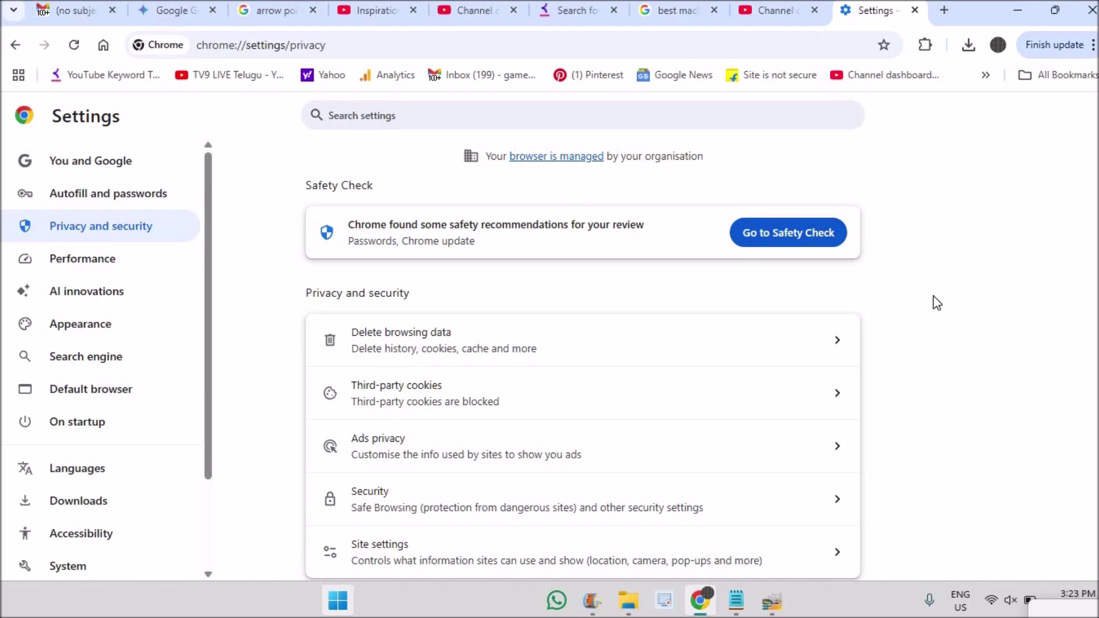
# Step: Open Site settings, briefly view the Images permission, and return to the list
pyautogui.click(675, 552)
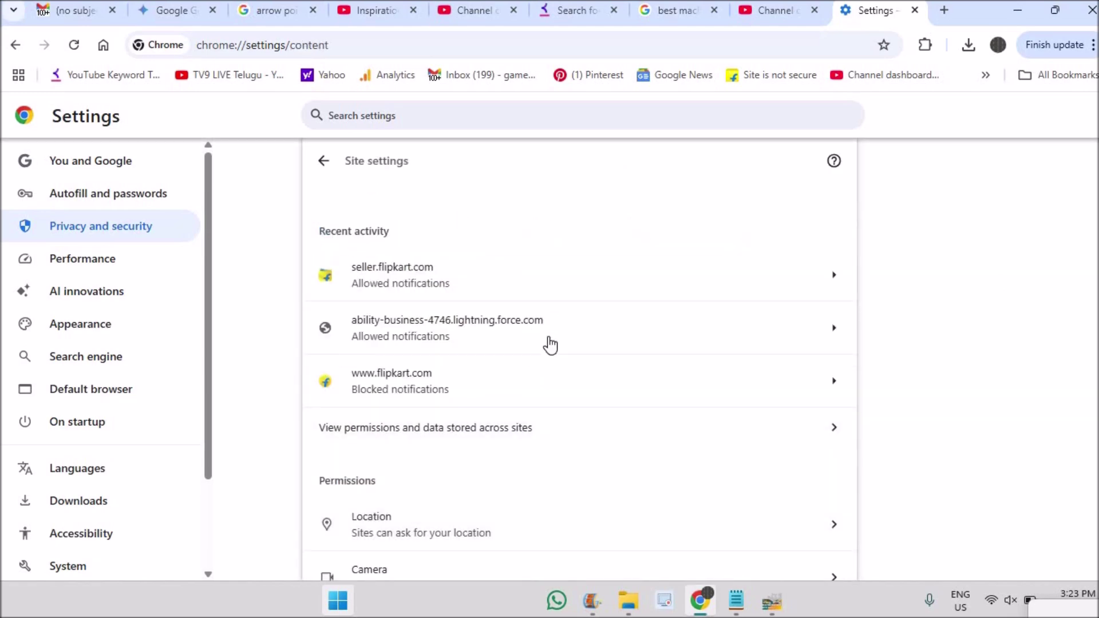
pyautogui.scroll(-1, 550, 345)
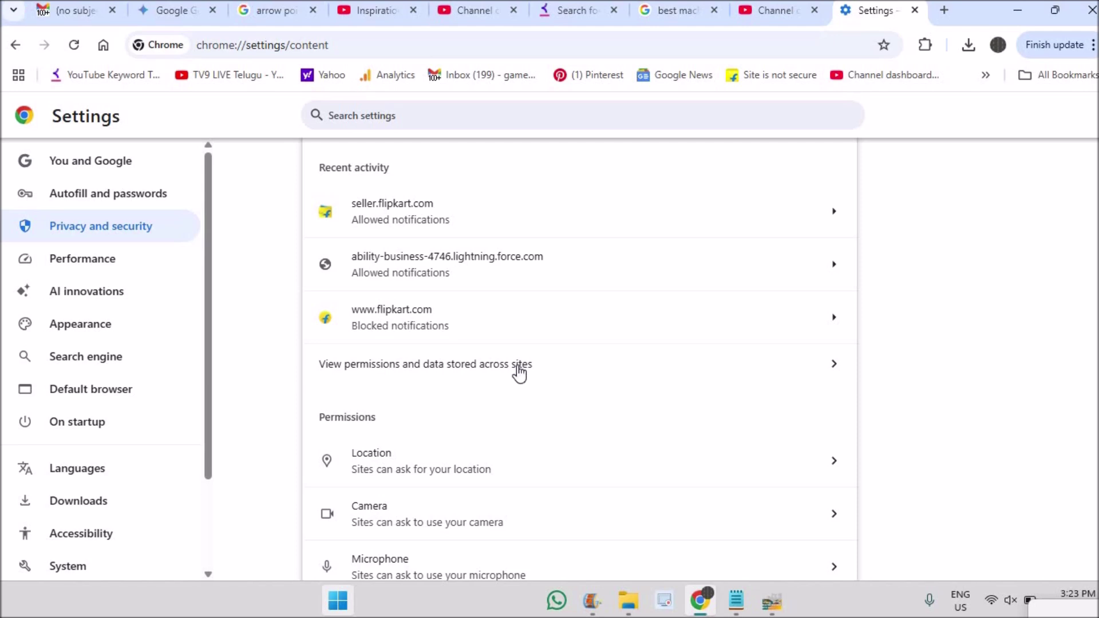
pyautogui.scroll(-5, 833, 369)
pyautogui.click(833, 368)
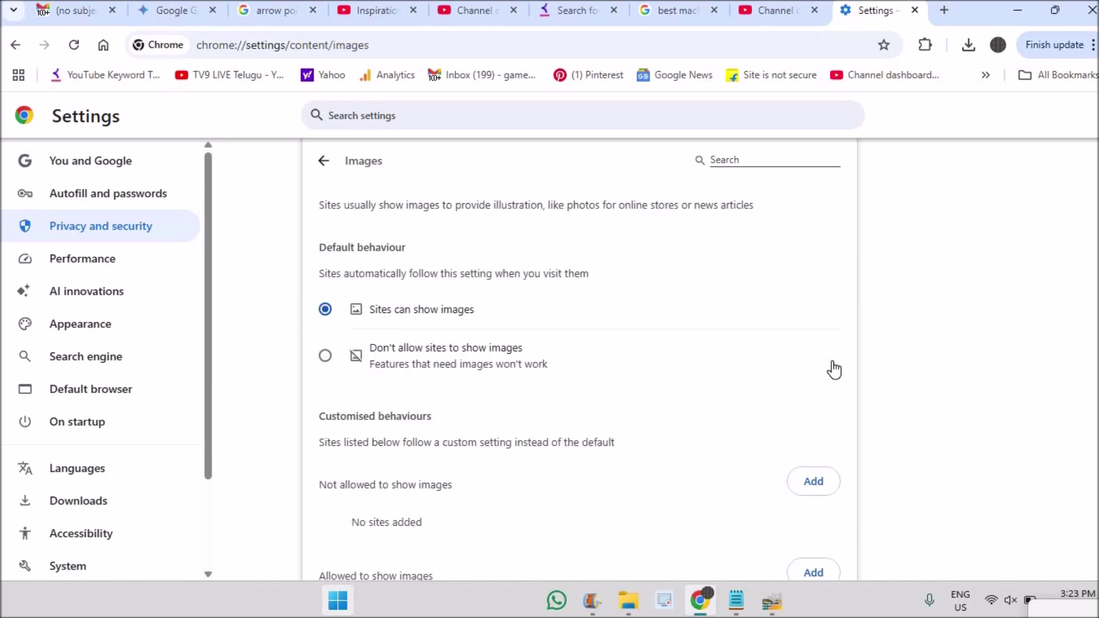
pyautogui.click(324, 162)
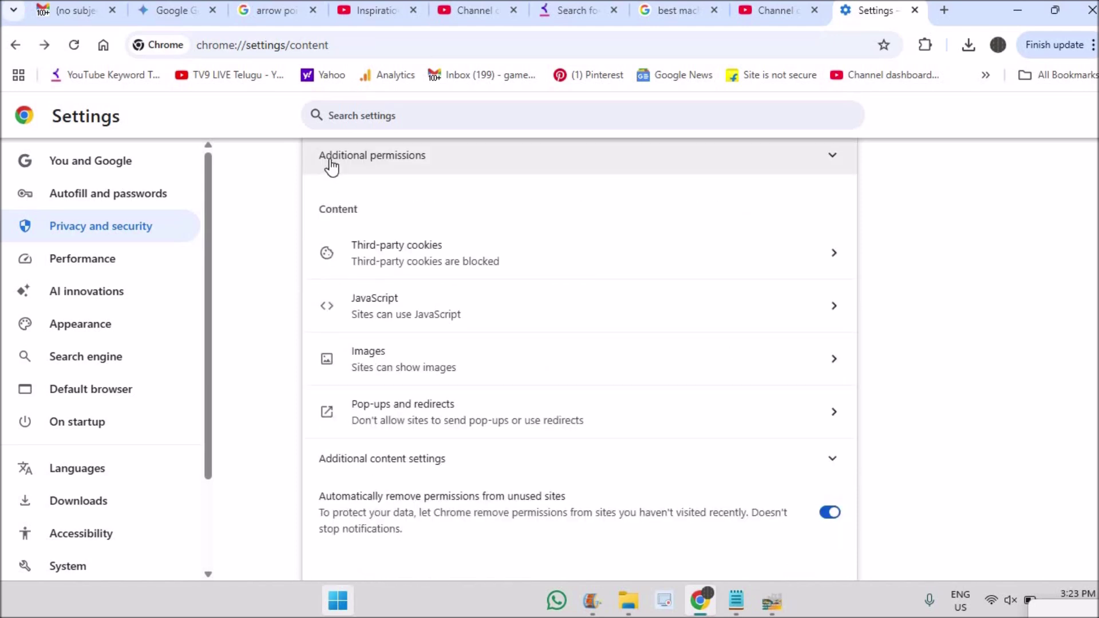
pyautogui.scroll(3, 607, 291)
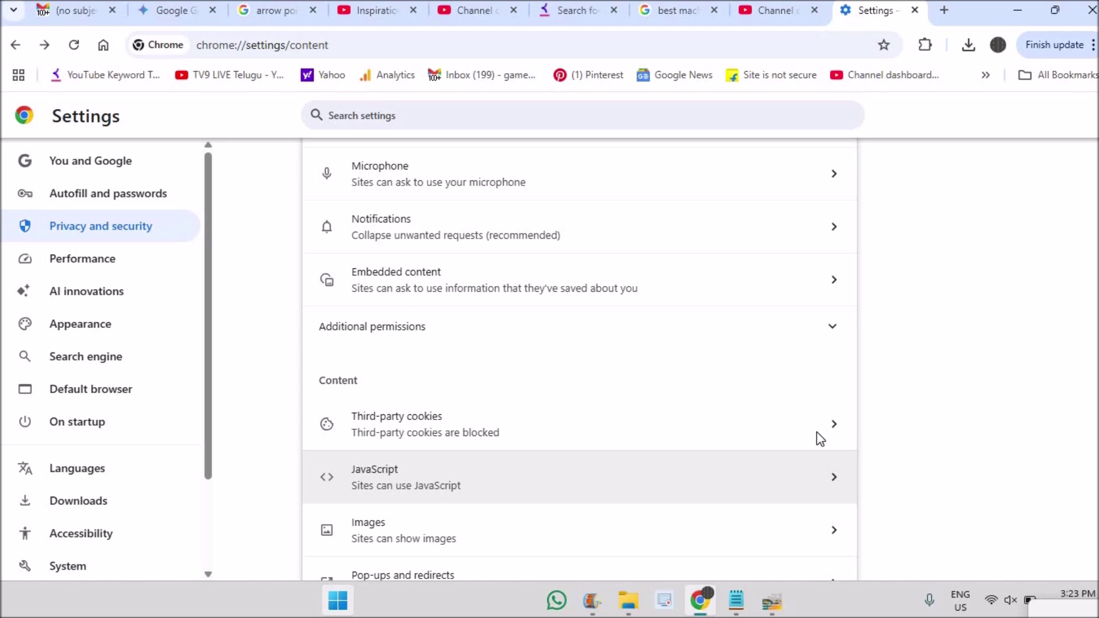
pyautogui.scroll(-3, 839, 361)
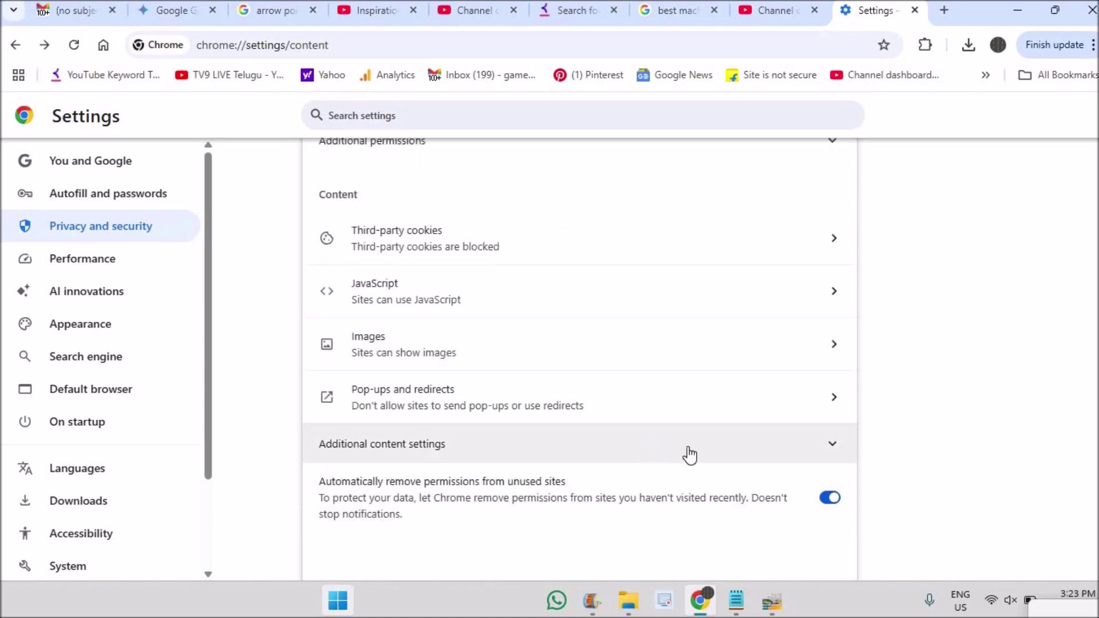
# Step: Expand Additional content settings and scroll through the list before returning to the top
pyautogui.click(826, 447)
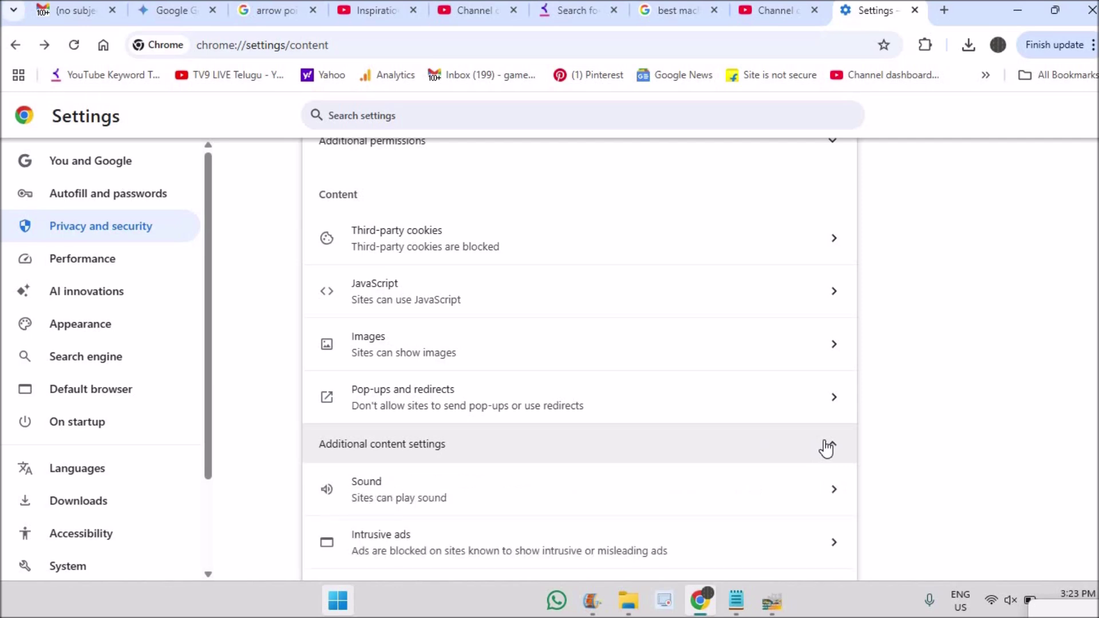
pyautogui.scroll(-6, 824, 448)
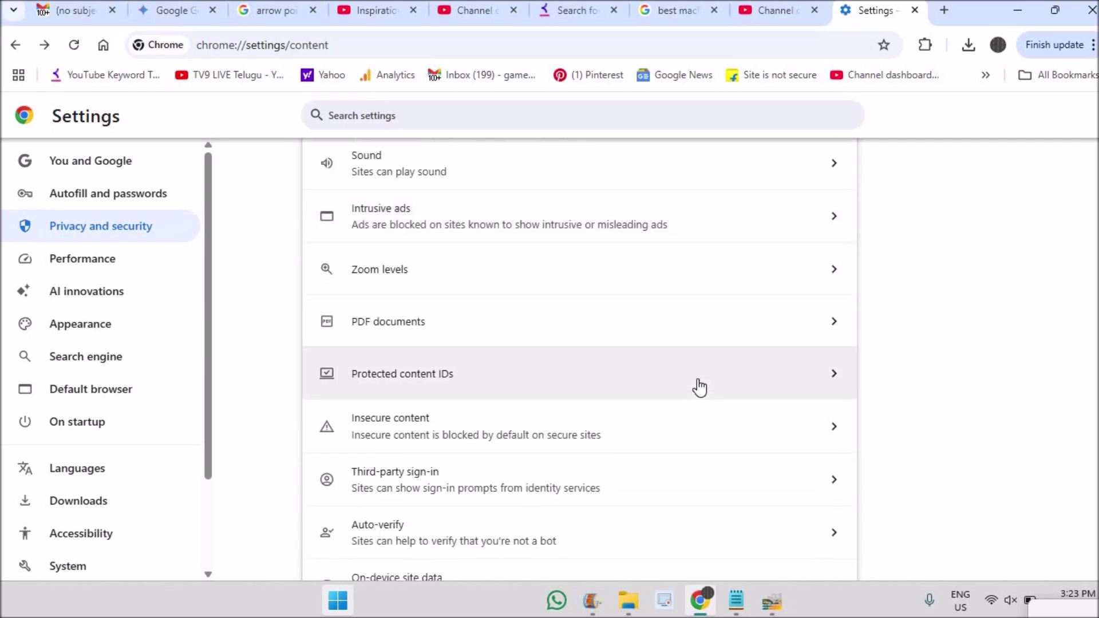
pyautogui.scroll(-3, 699, 388)
pyautogui.scroll(-3, 699, 387)
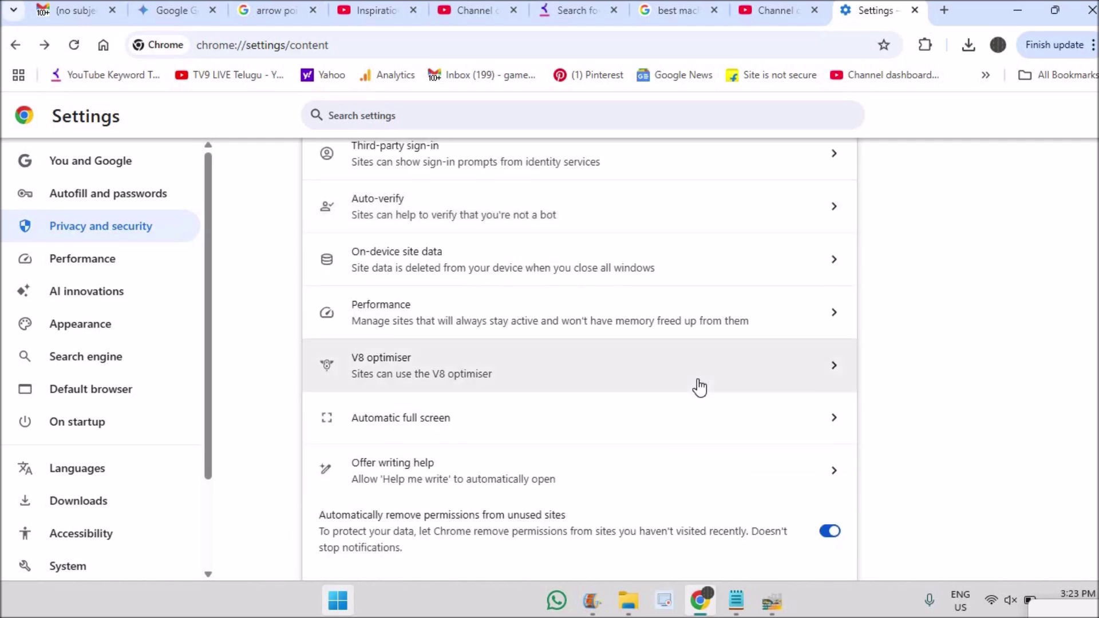
pyautogui.scroll(-1, 699, 388)
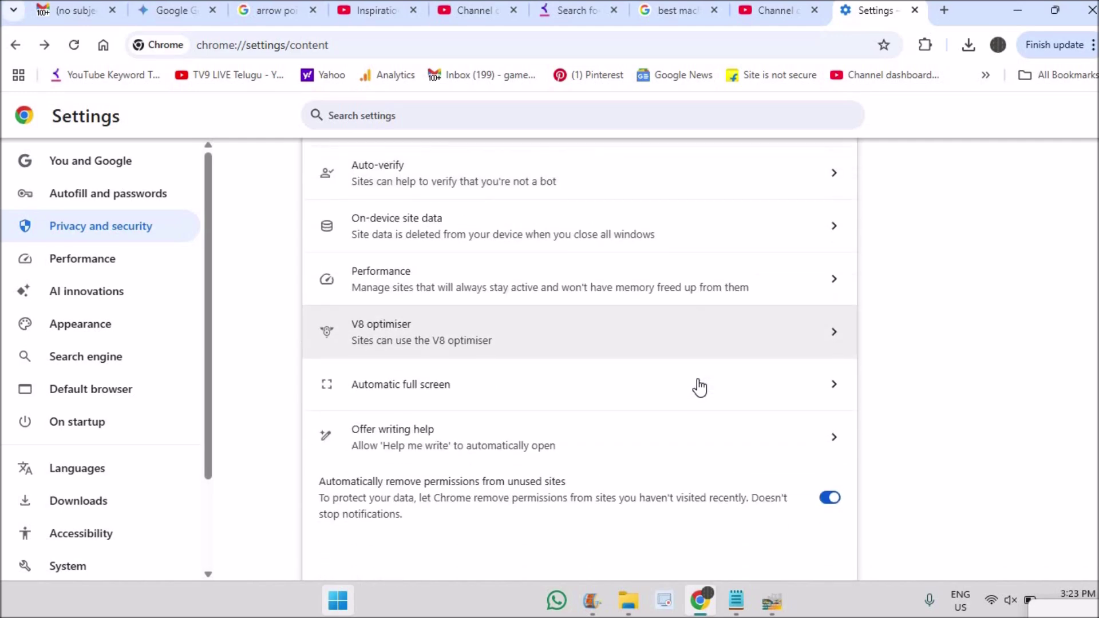
pyautogui.scroll(5, 698, 387)
pyautogui.scroll(7, 698, 387)
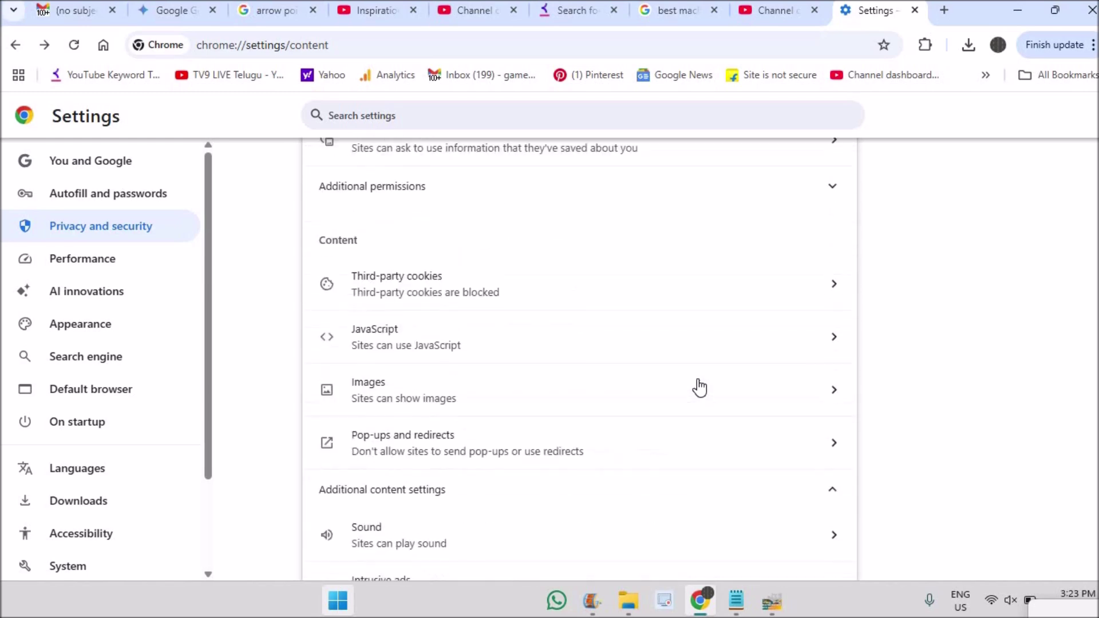
pyautogui.scroll(3, 699, 388)
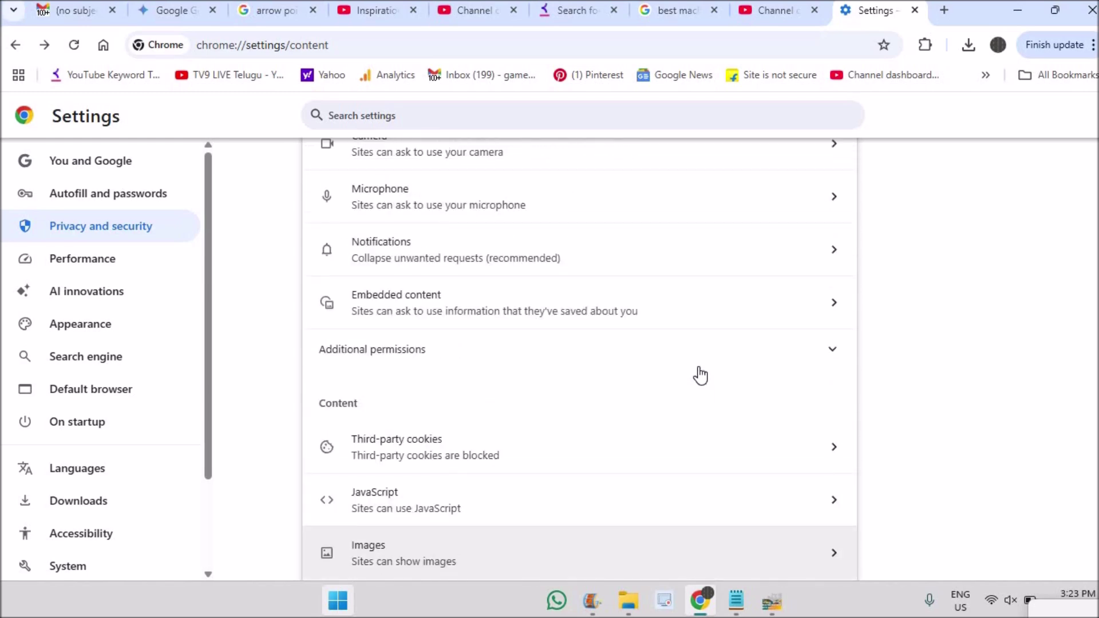
pyautogui.scroll(7, 554, 123)
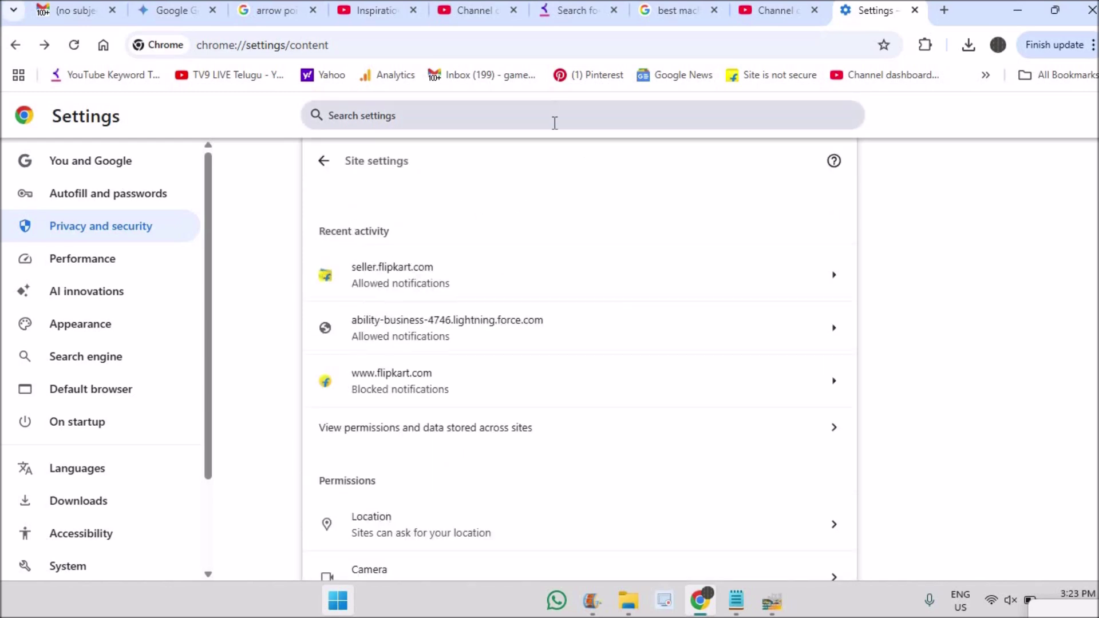
# Step: Search settings for 'automatic download' and open Site settings from the results
pyautogui.click(555, 117)
pyautogui.write('AUTOMATIC')
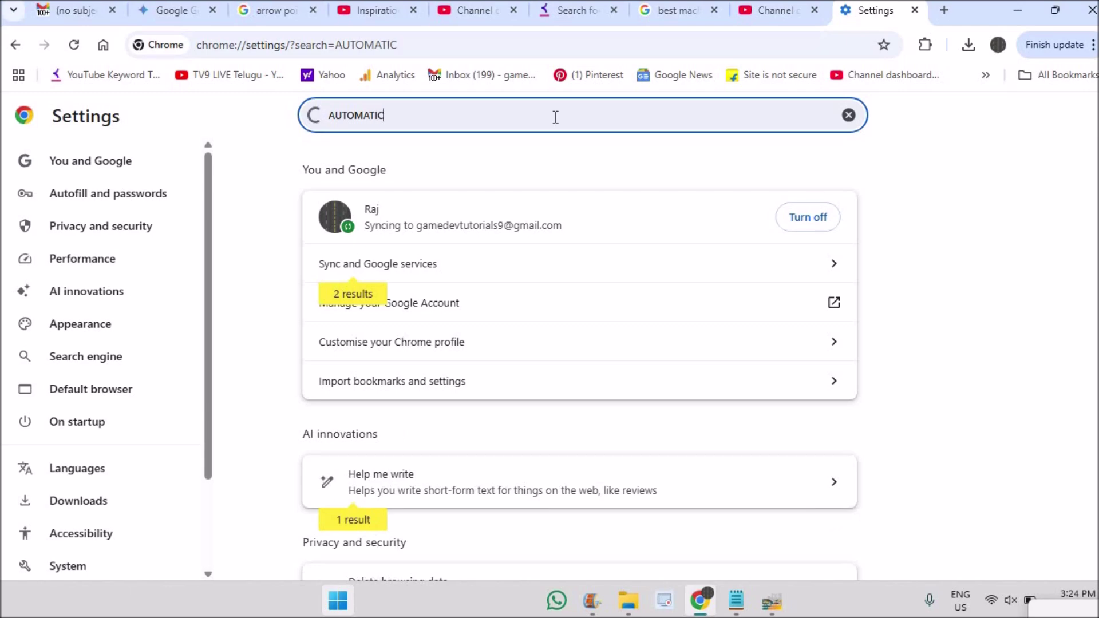
pyautogui.scroll(-5, 463, 286)
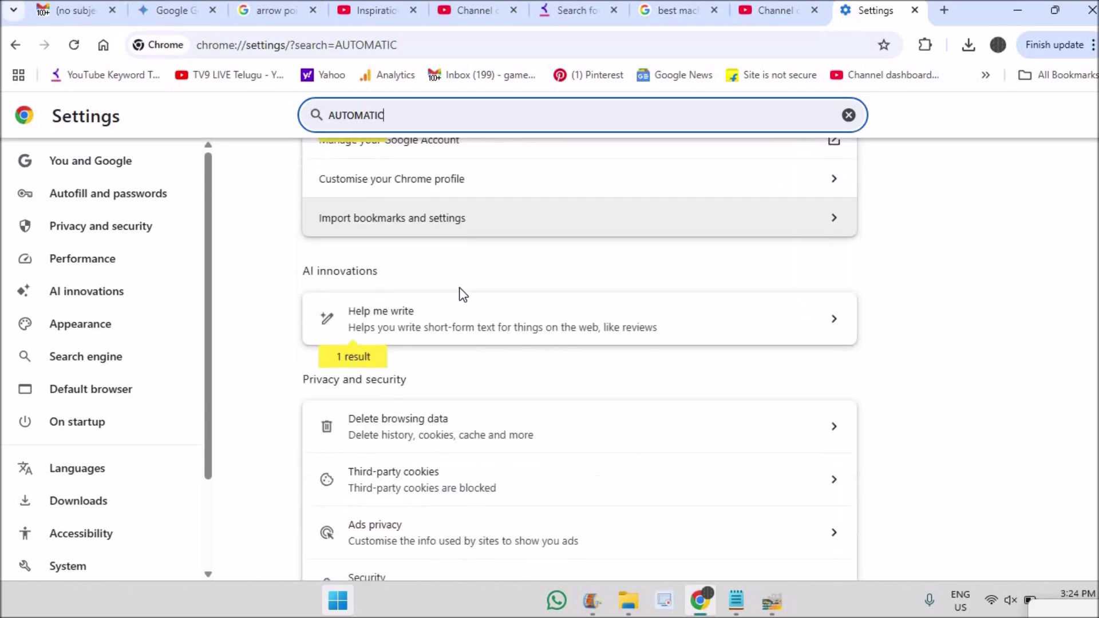
pyautogui.scroll(-3, 492, 332)
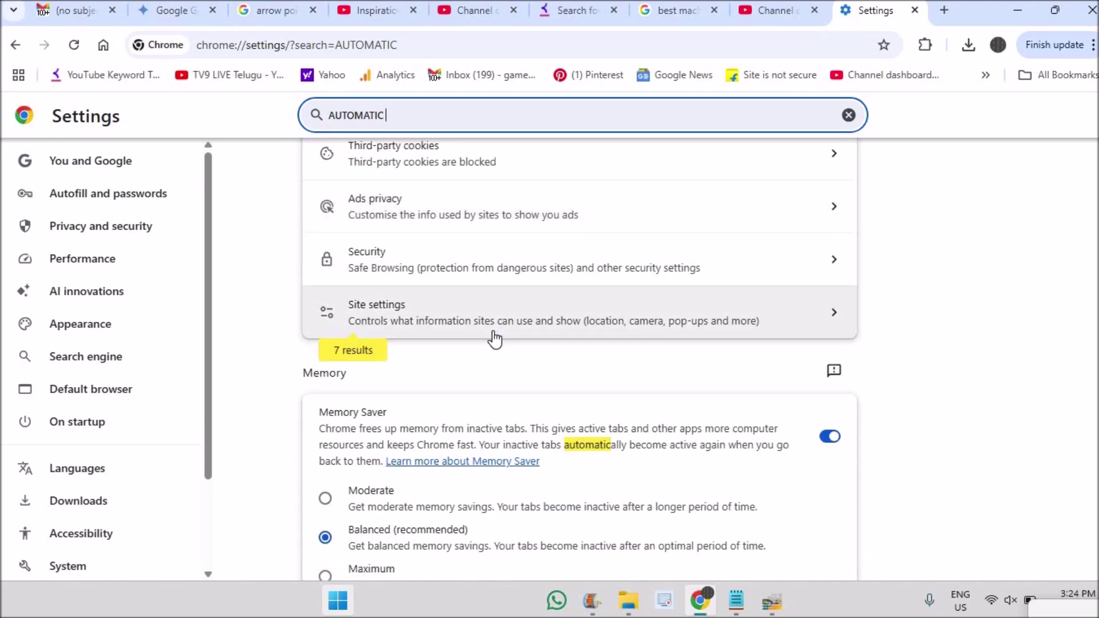
pyautogui.write('DOWNLOAD')
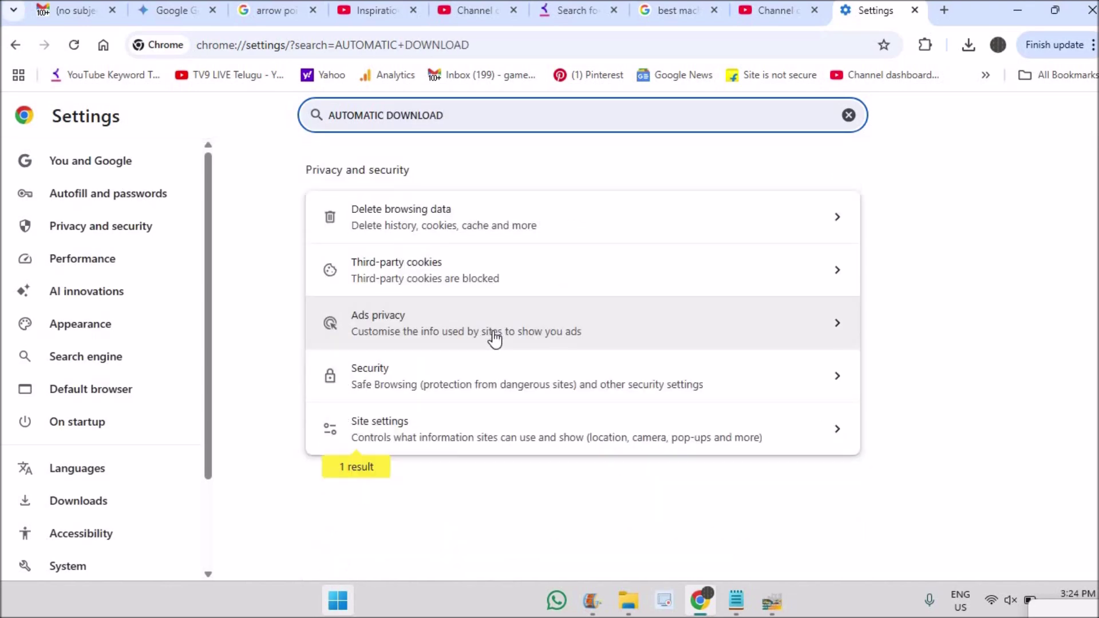
pyautogui.click(455, 433)
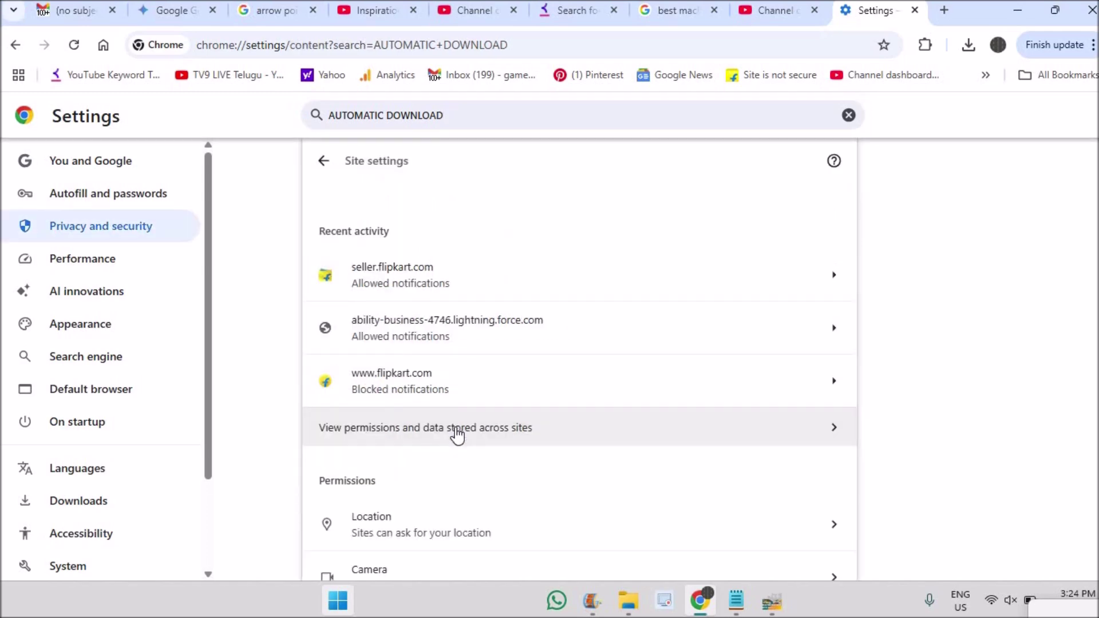
# Step: Expand Additional permissions and open the Automatic downloads page
pyautogui.scroll(-7, 530, 404)
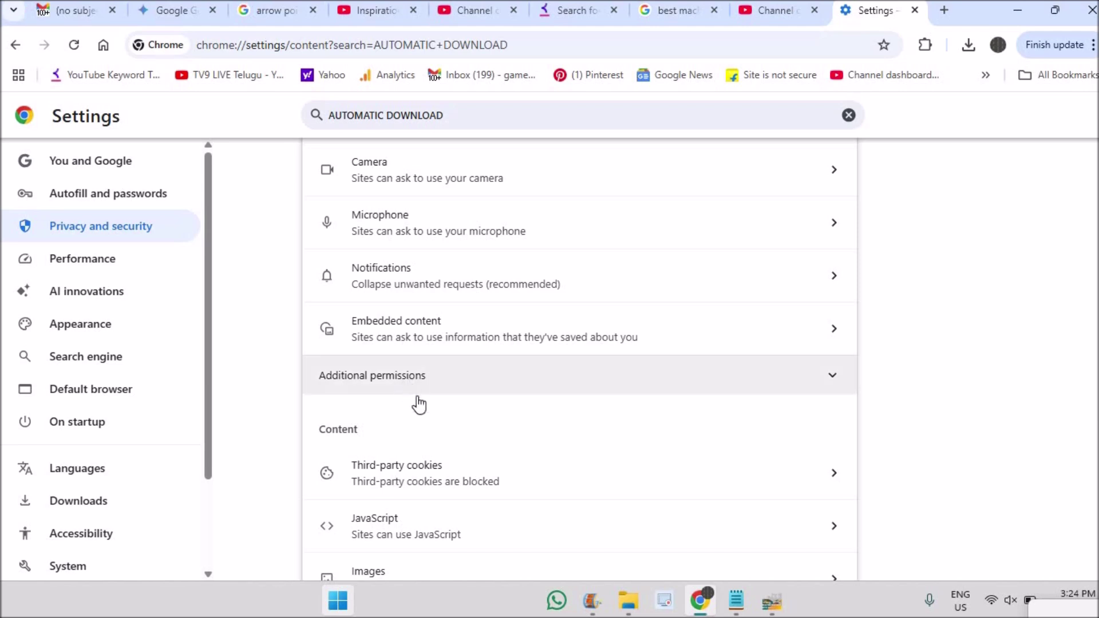
pyautogui.scroll(-1, 392, 446)
pyautogui.scroll(-4, 398, 463)
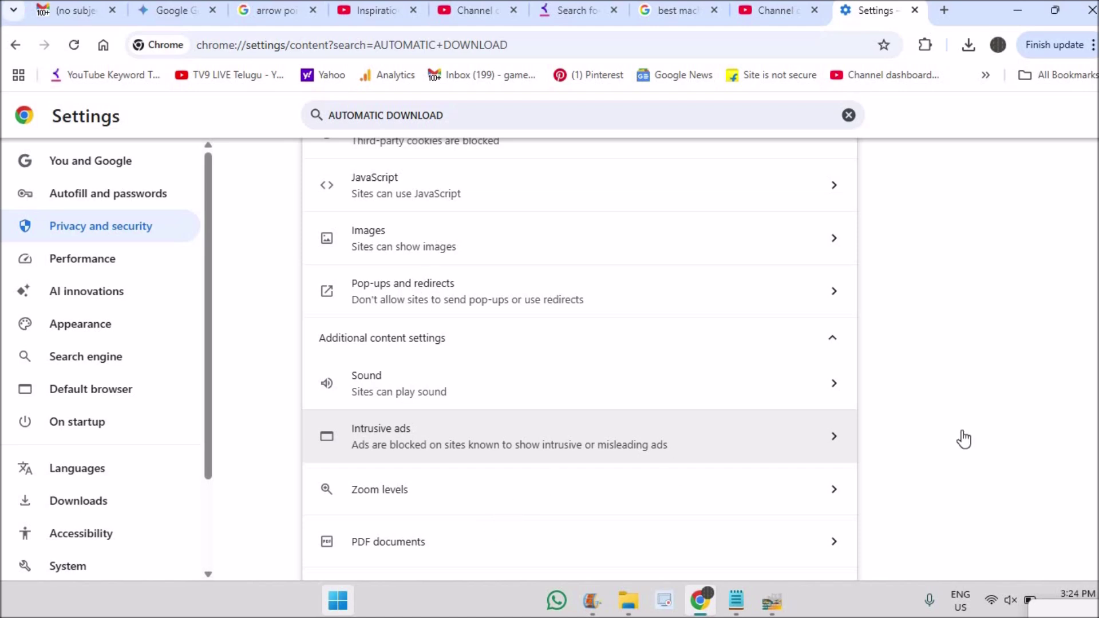
pyautogui.scroll(-1, 579, 360)
pyautogui.scroll(4, 579, 360)
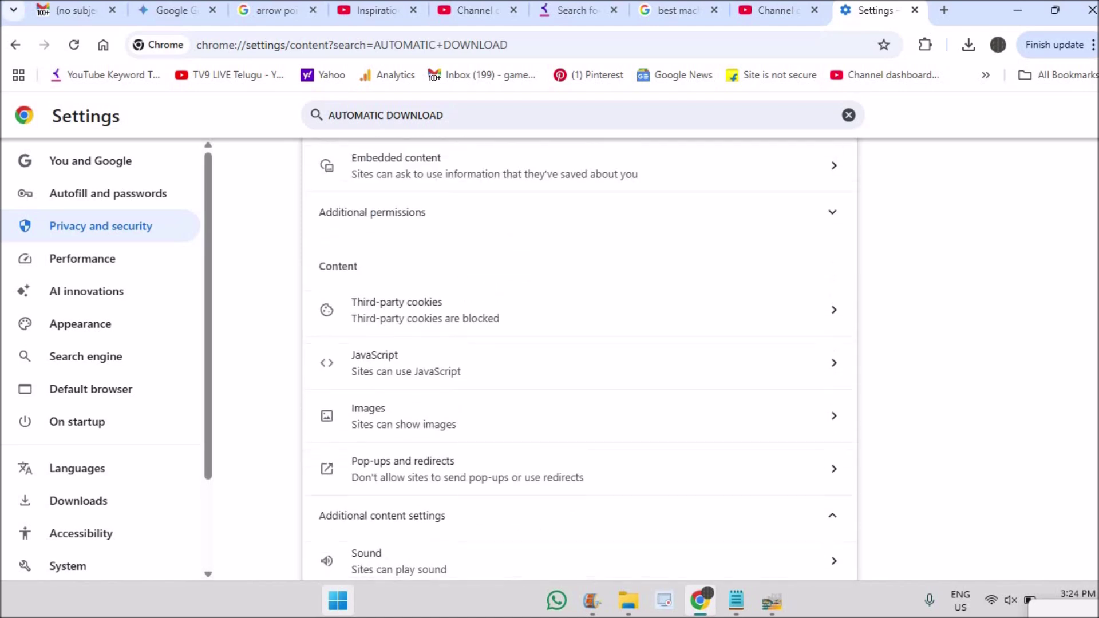
pyautogui.scroll(3, 579, 359)
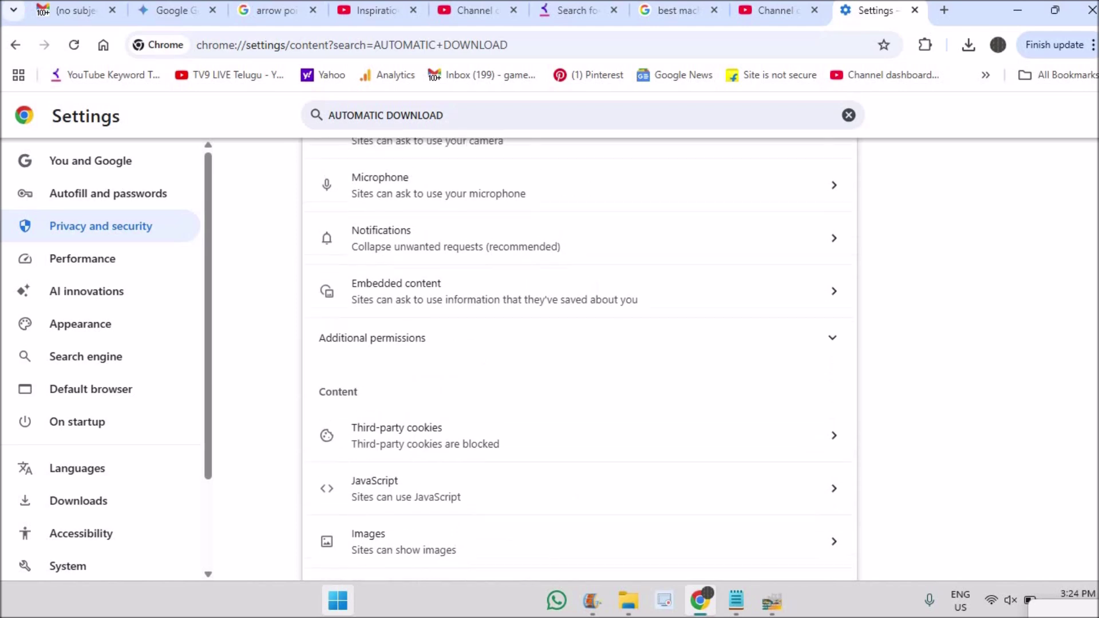
pyautogui.click(833, 346)
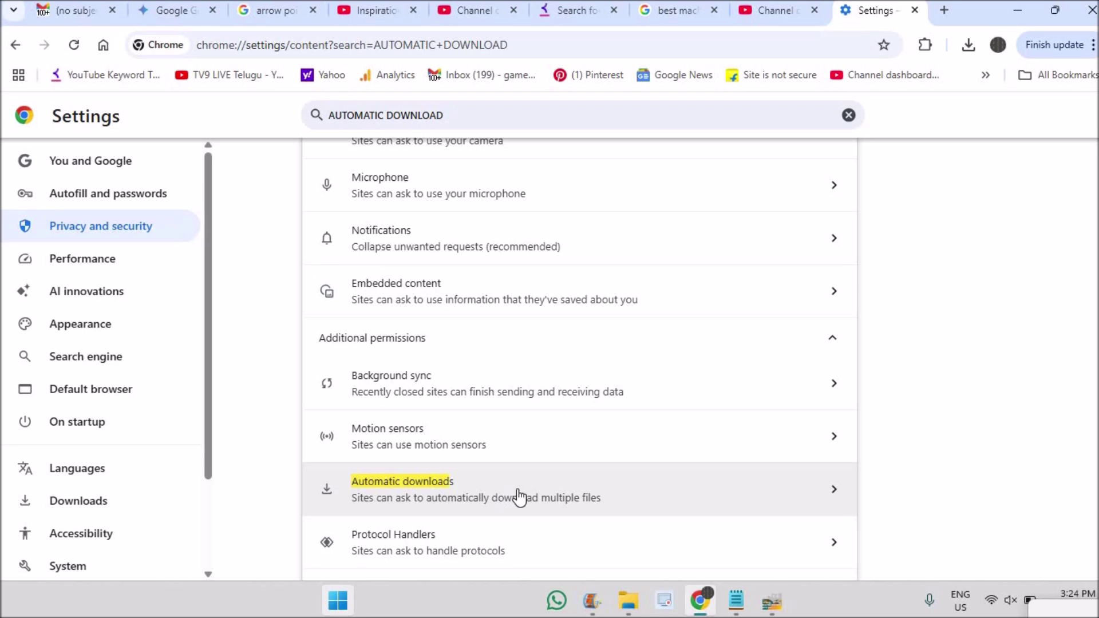
pyautogui.click(519, 498)
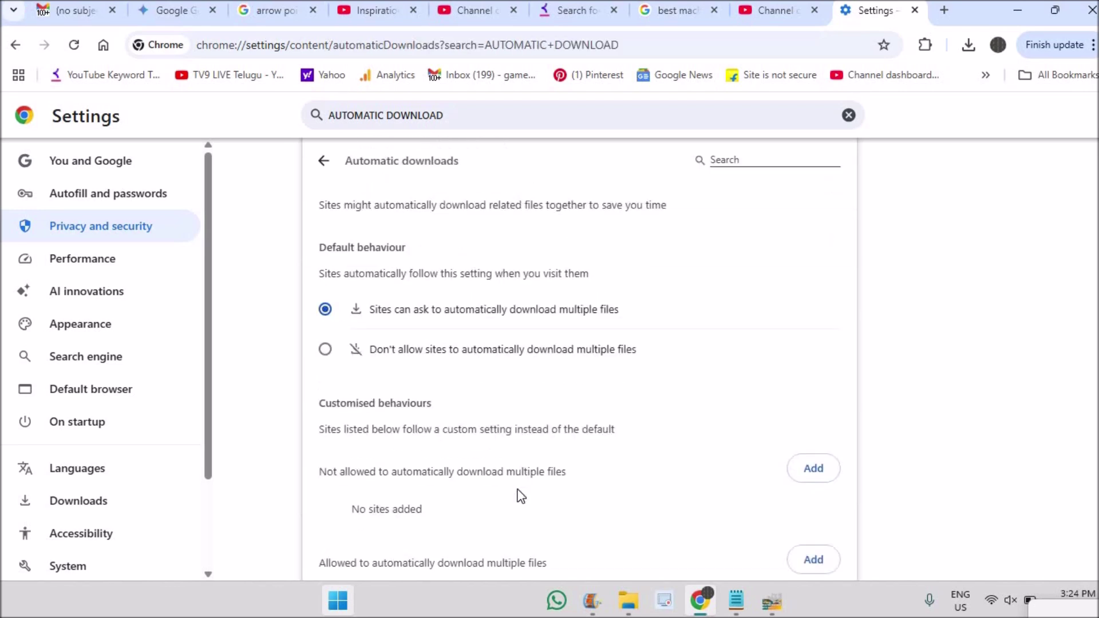
# Step: Leave 'Sites can ask to automatically download multiple files' selected and start adding an allowed site
pyautogui.click(325, 350)
pyautogui.click(325, 309)
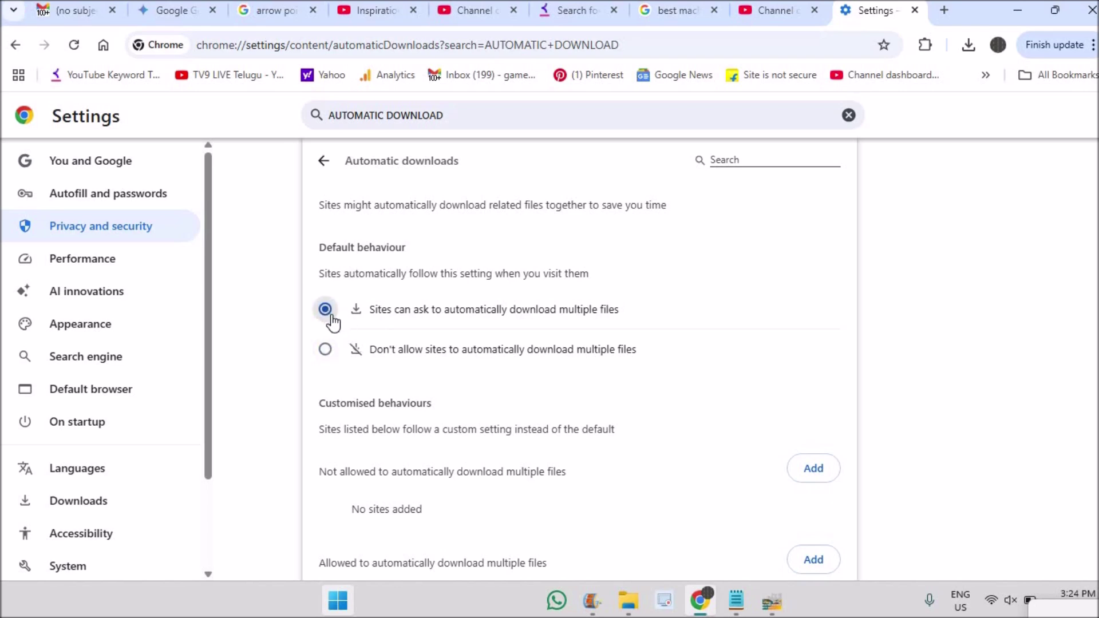
pyautogui.scroll(-1, 452, 412)
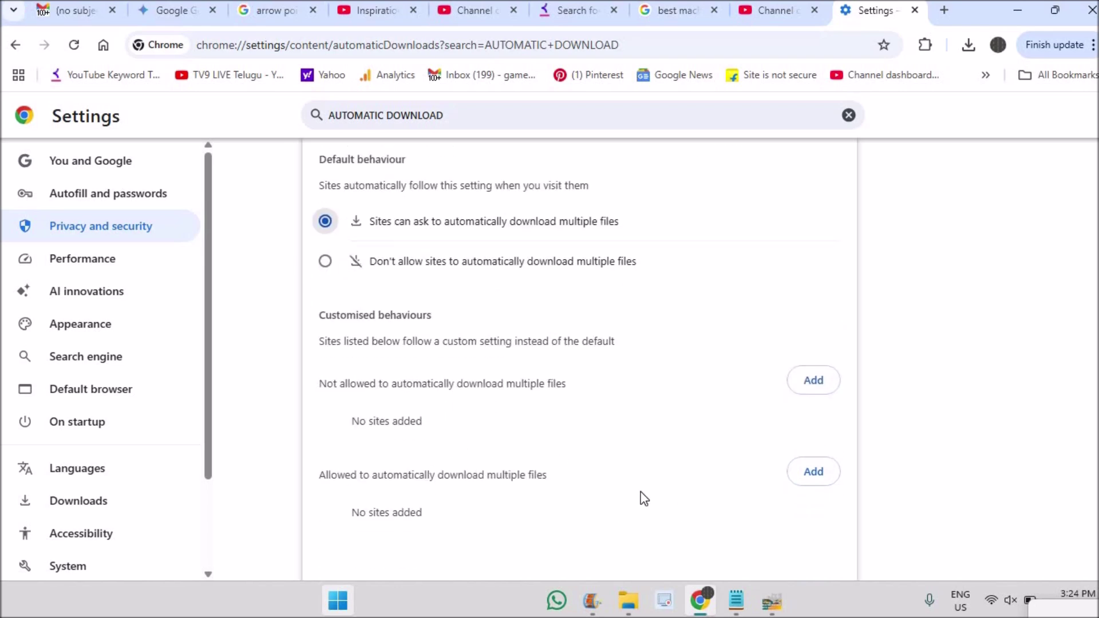
pyautogui.click(810, 473)
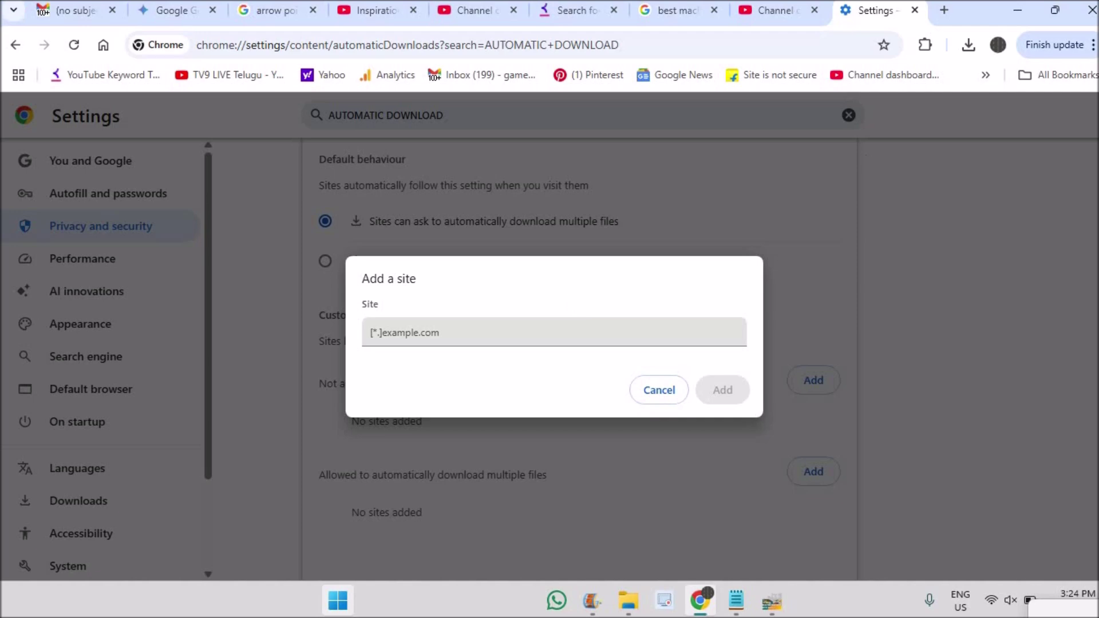
# Step: Load techanswered.com in a new tab and select its address for copying
pyautogui.click(941, 18)
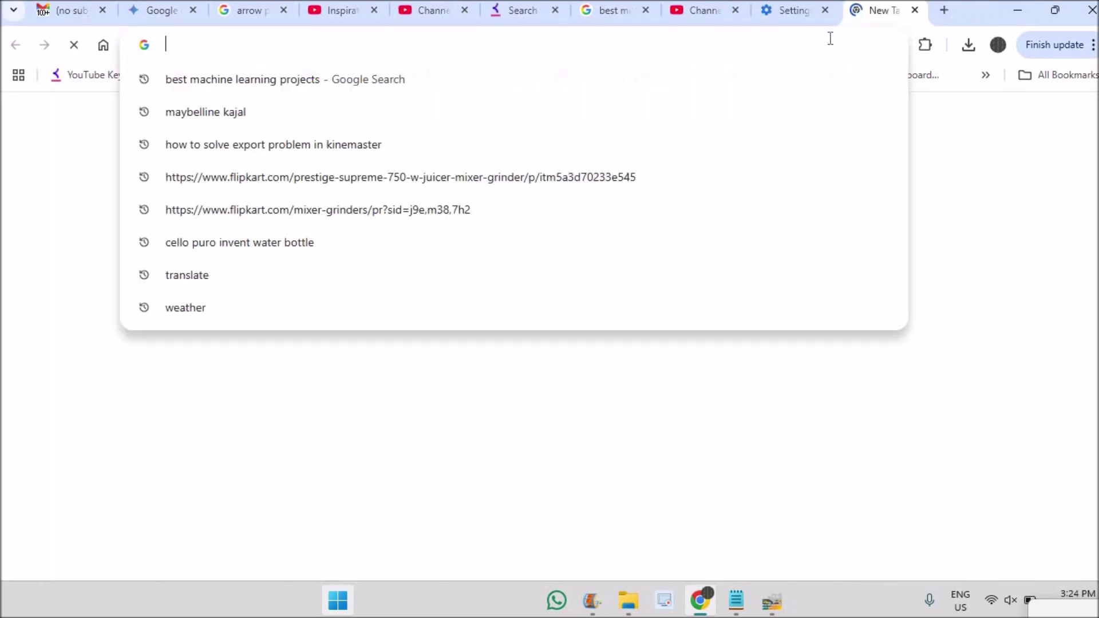
pyautogui.write('TE')
pyautogui.press('Return')
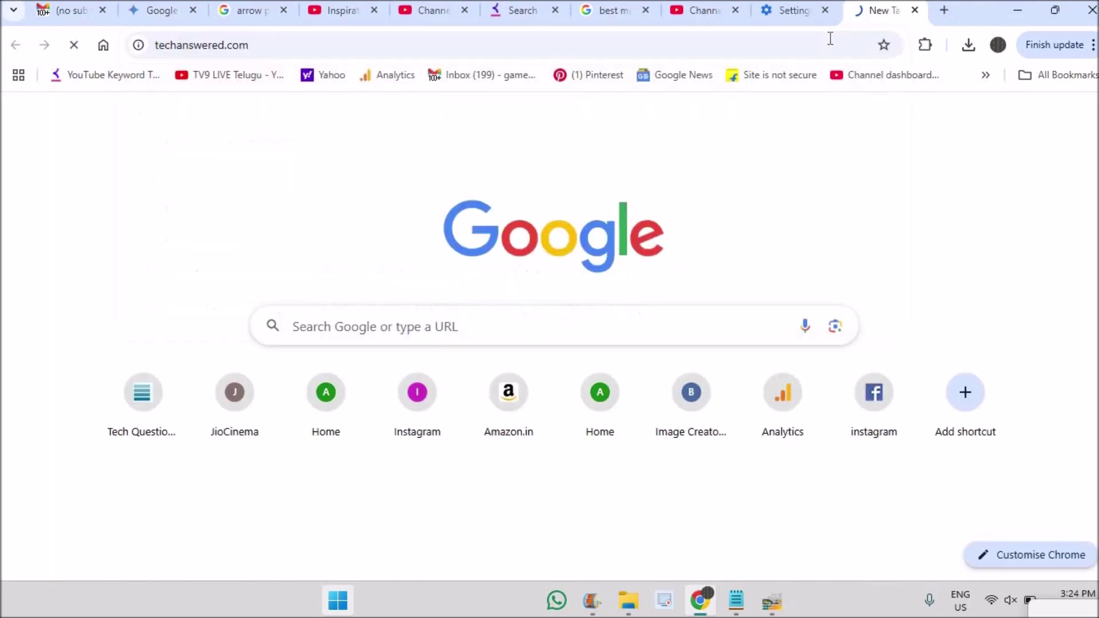
pyautogui.click(733, 45)
pyautogui.hotkey('ctrl', 'c')
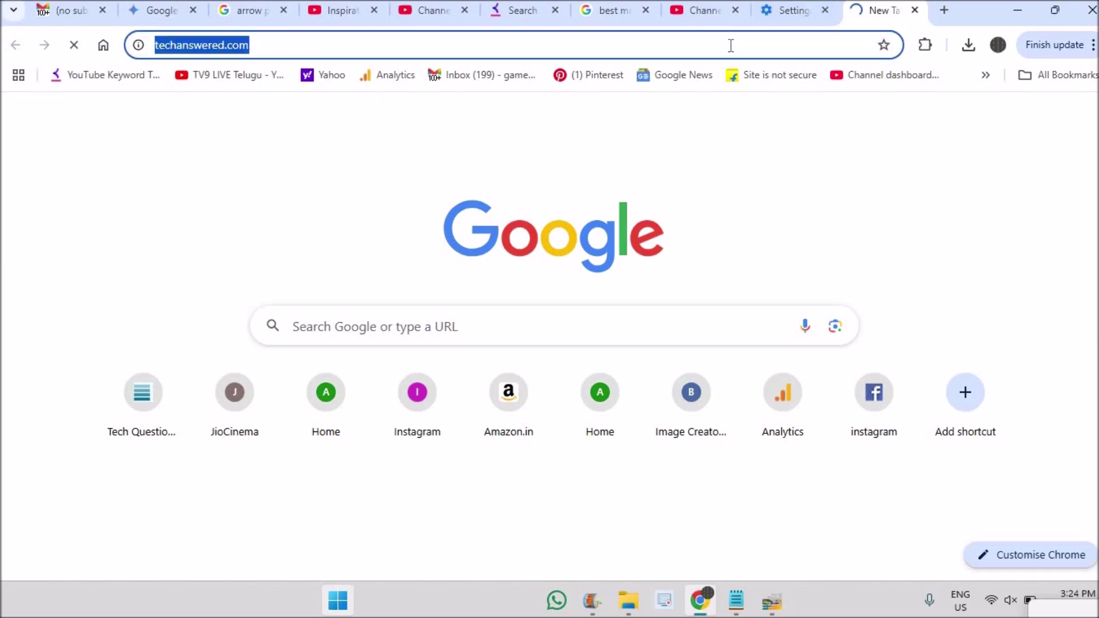
# Step: Paste the techanswered.com address into the Add a site field and add it
pyautogui.click(791, 11)
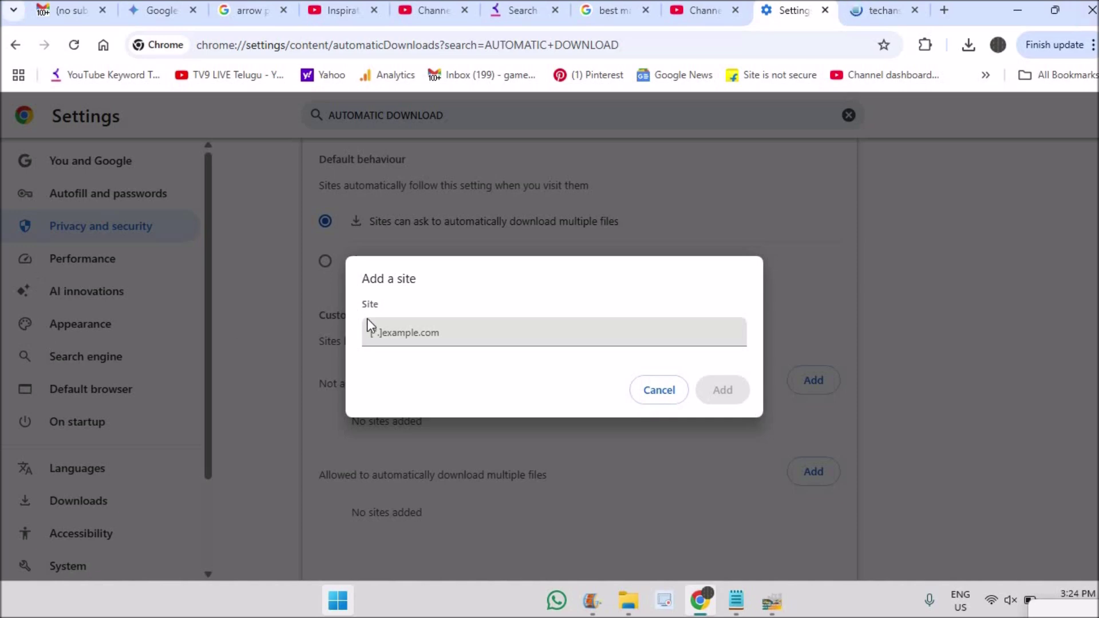
pyautogui.click(385, 336)
pyautogui.hotkey('ctrl', 'v')
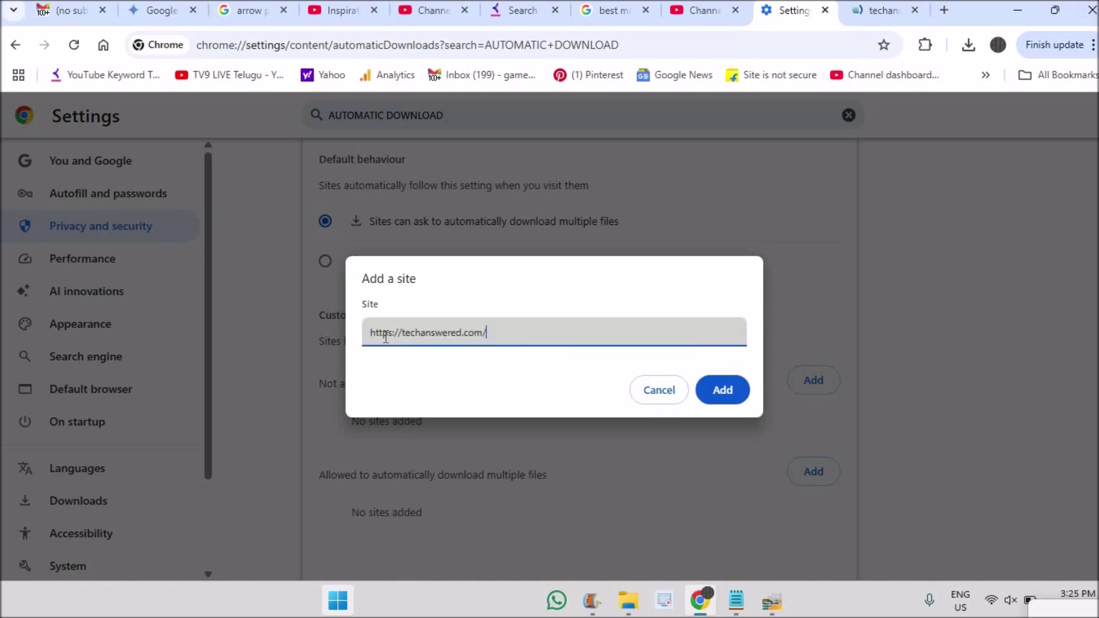
pyautogui.click(716, 402)
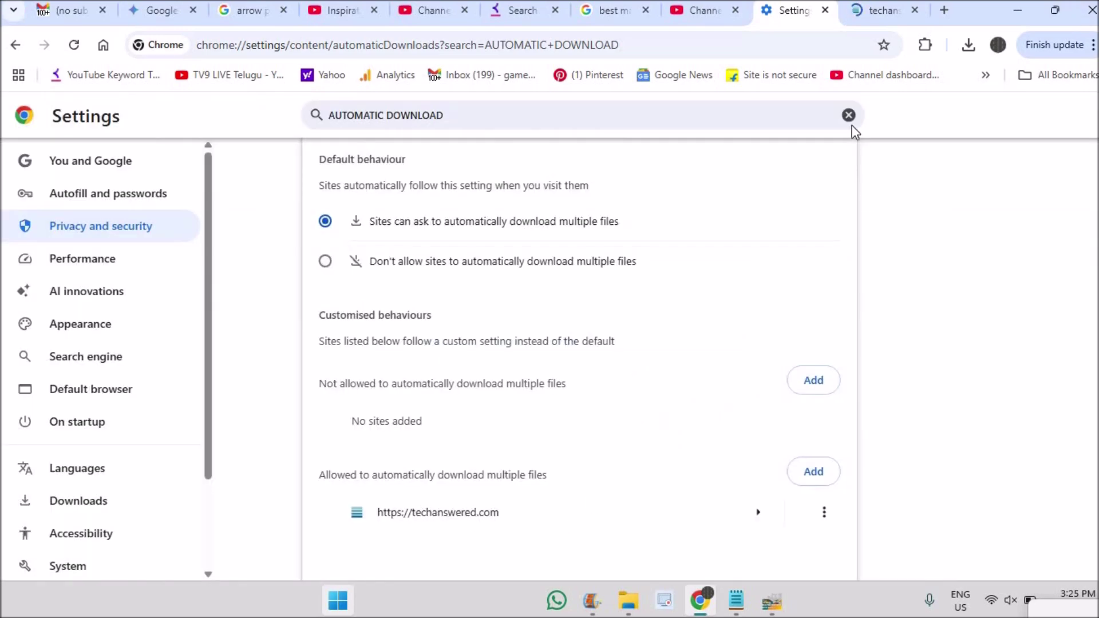
pyautogui.click(864, 16)
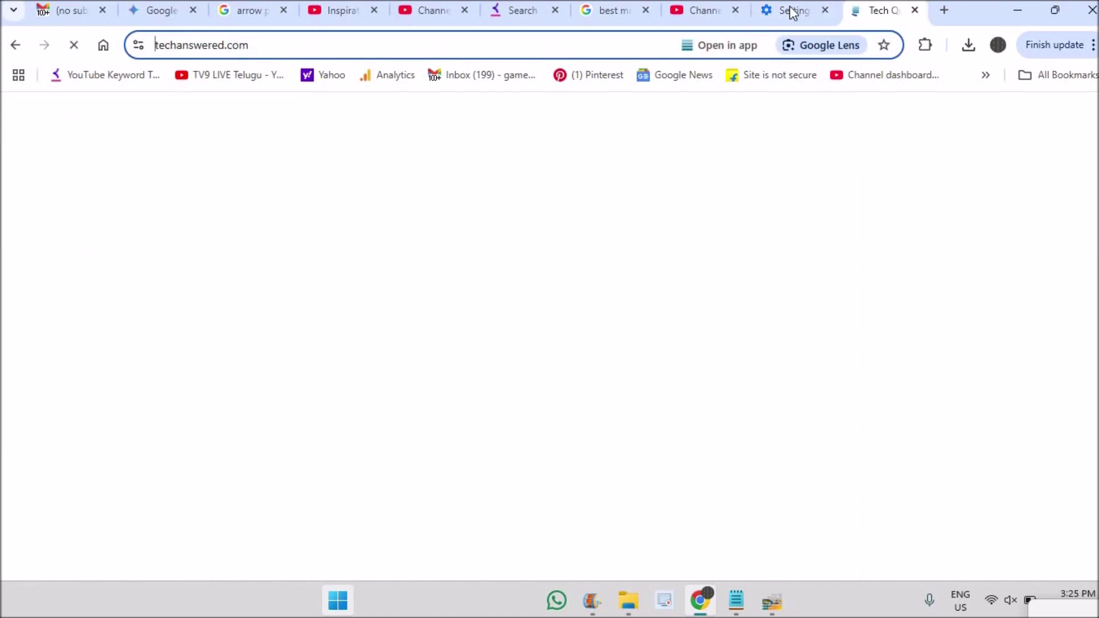
pyautogui.hotkey('ctrl', 'shift', 'Tab')
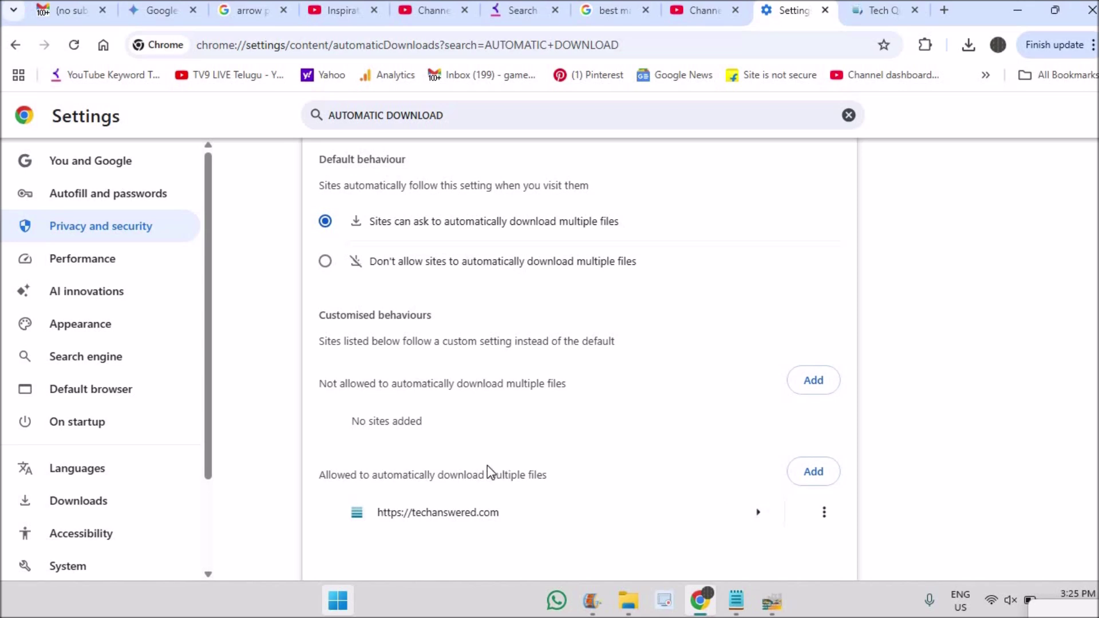
pyautogui.moveTo(334, 473); pyautogui.dragTo(574, 475)
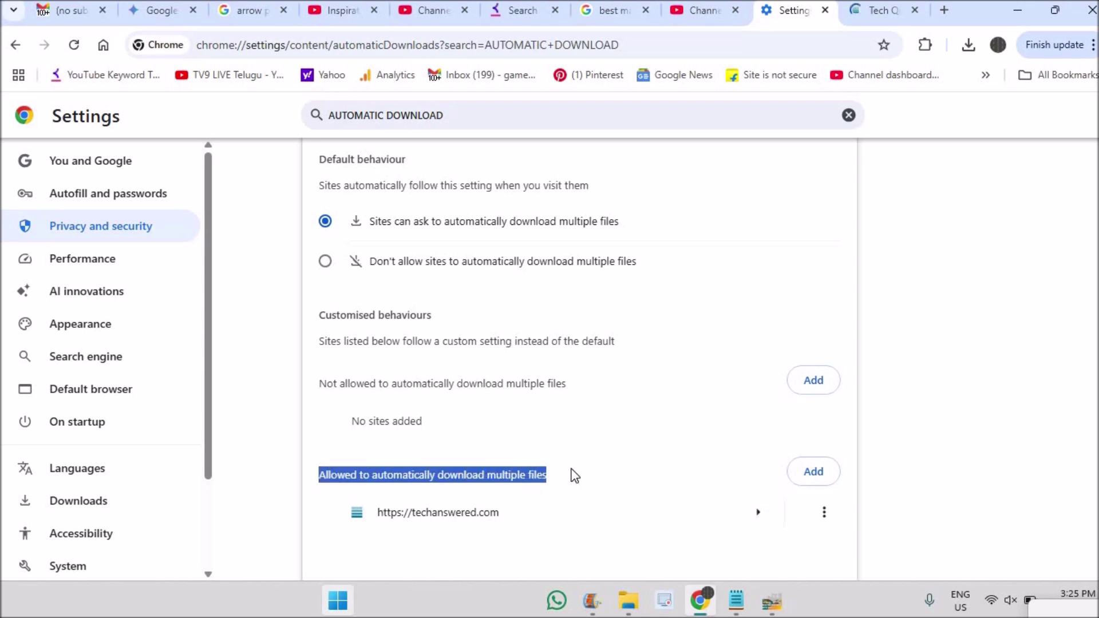
pyautogui.click(824, 512)
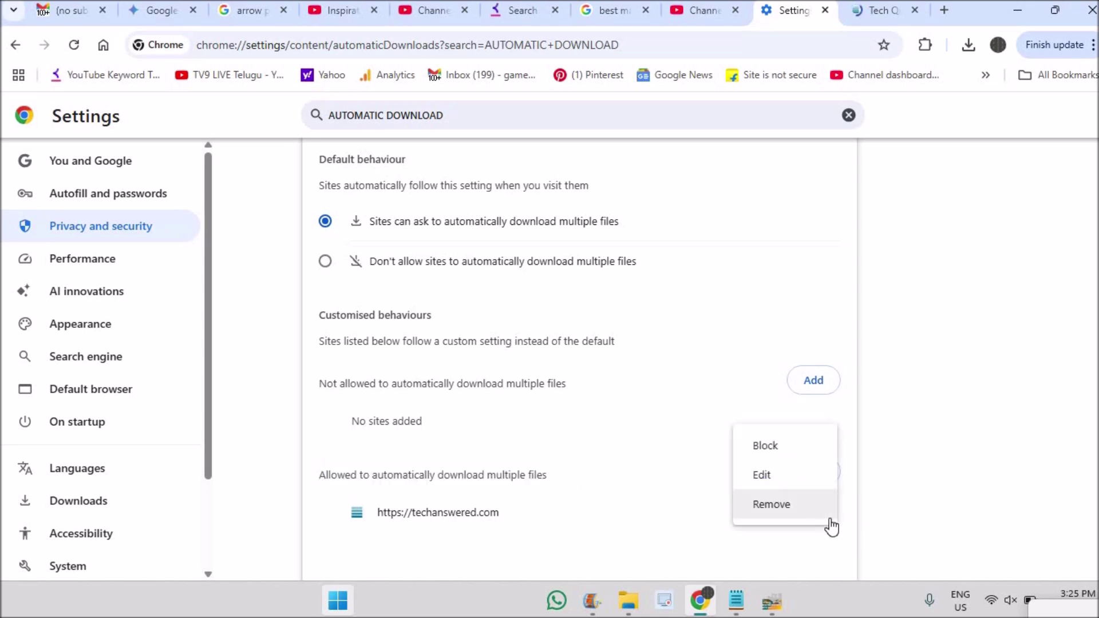
pyautogui.click(935, 410)
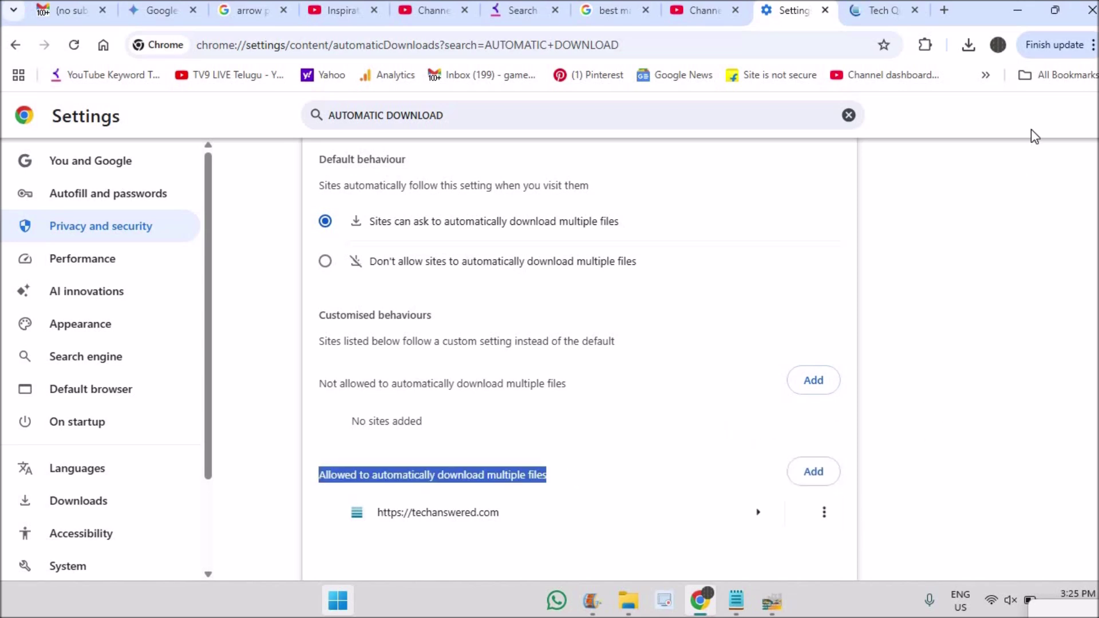